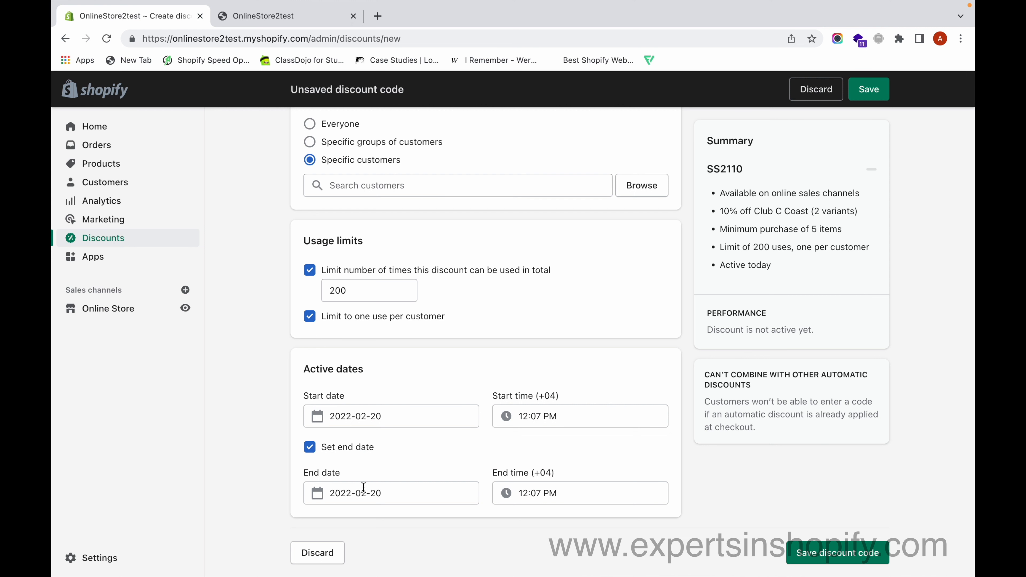
Choose Fixed amount as the discount type and set the discount value to AED 50.
scroll(363, 487, "up", 10)
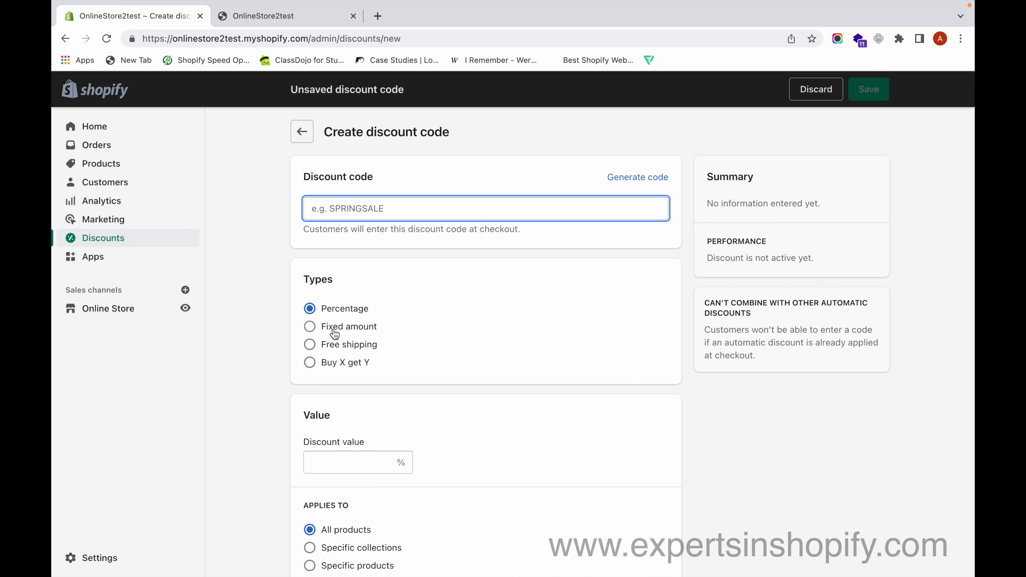
left_click(310, 327)
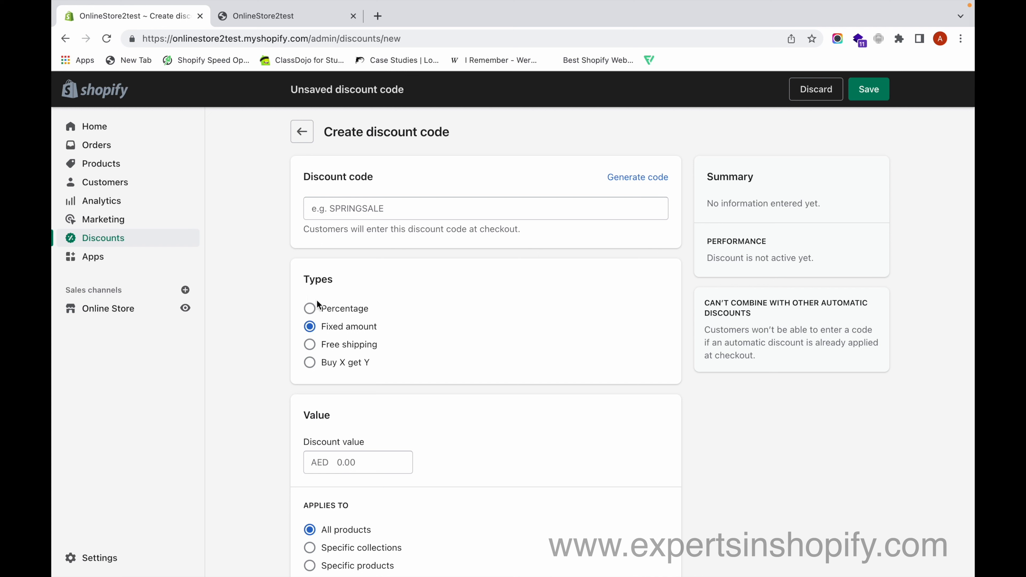
left_click(311, 309)
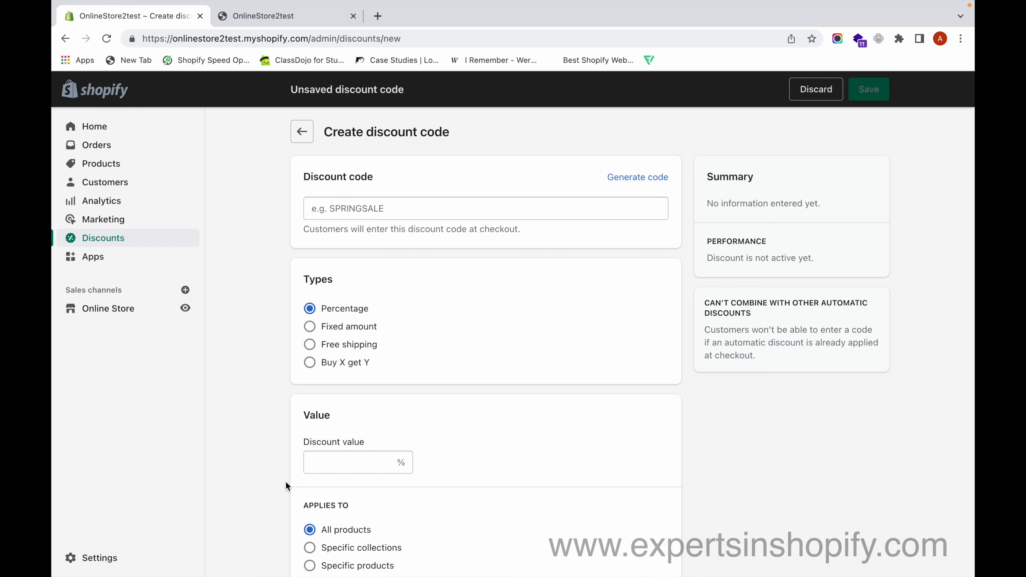
left_click(310, 327)
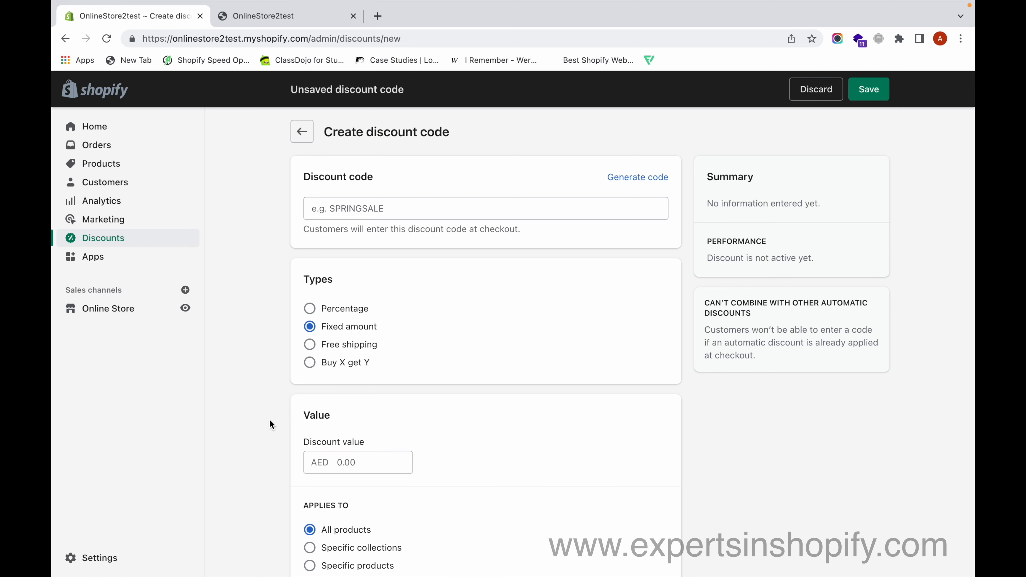
scroll(261, 514, "down", 3)
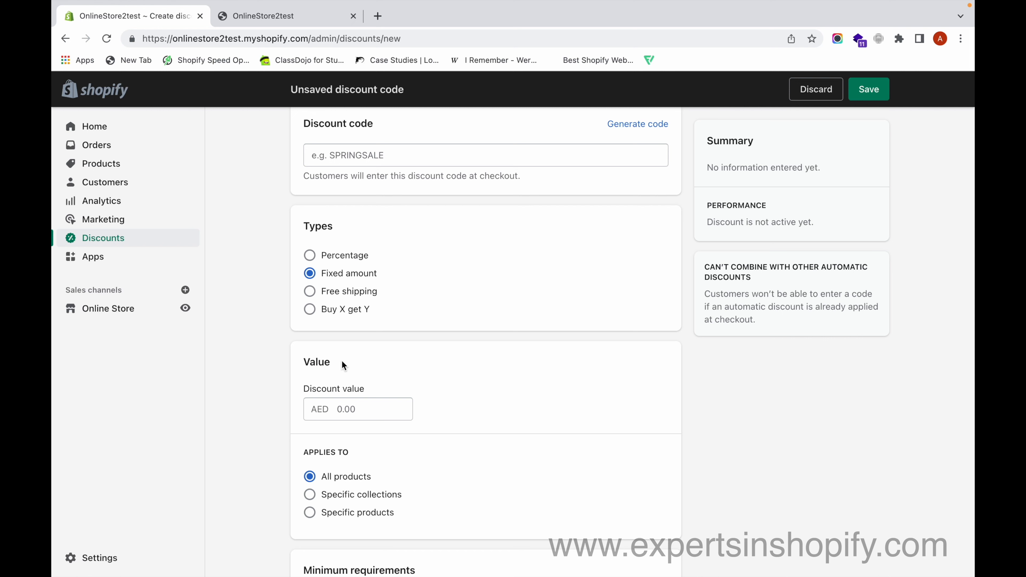
scroll(343, 363, "down", 3)
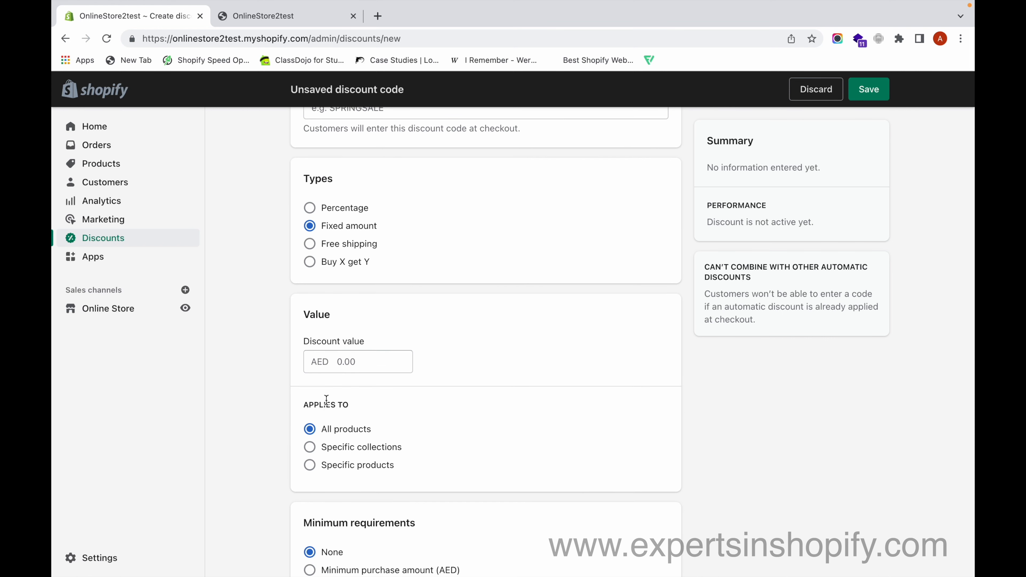
left_click(336, 363)
type("50")
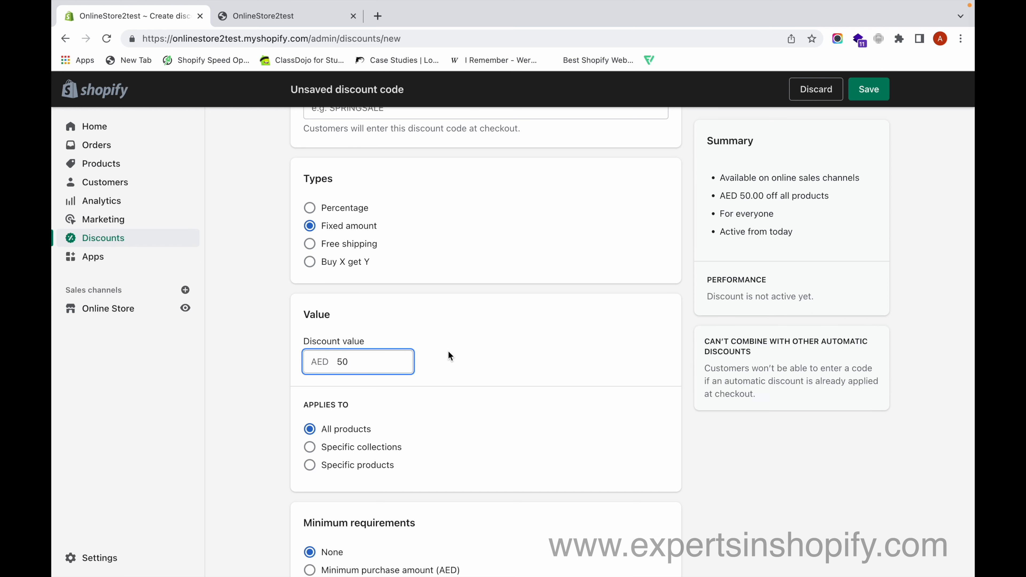
left_click(496, 372)
Restrict the AED 50 discount to specific products.
scroll(497, 353, "down", 4)
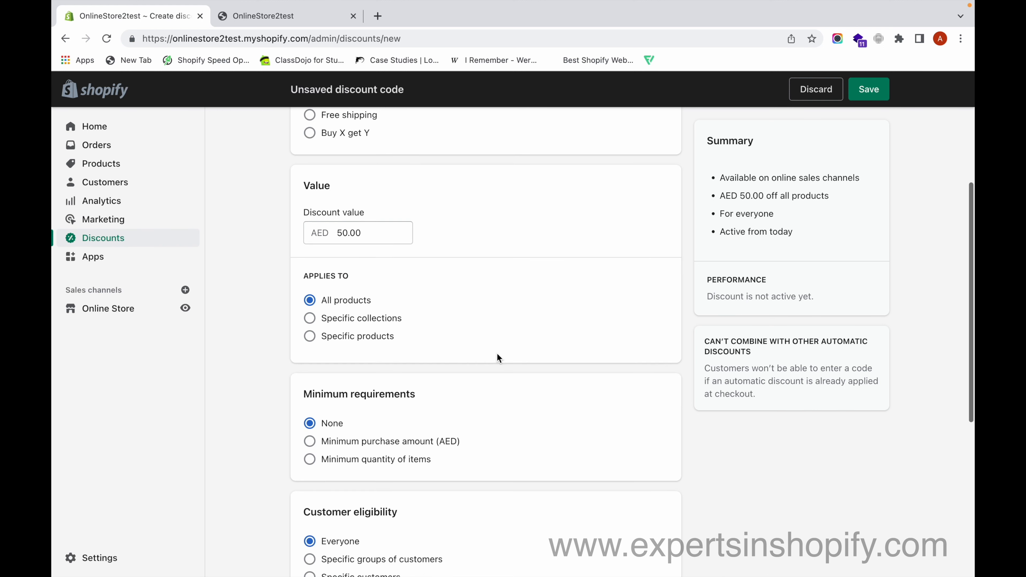
scroll(497, 356, "up", 1)
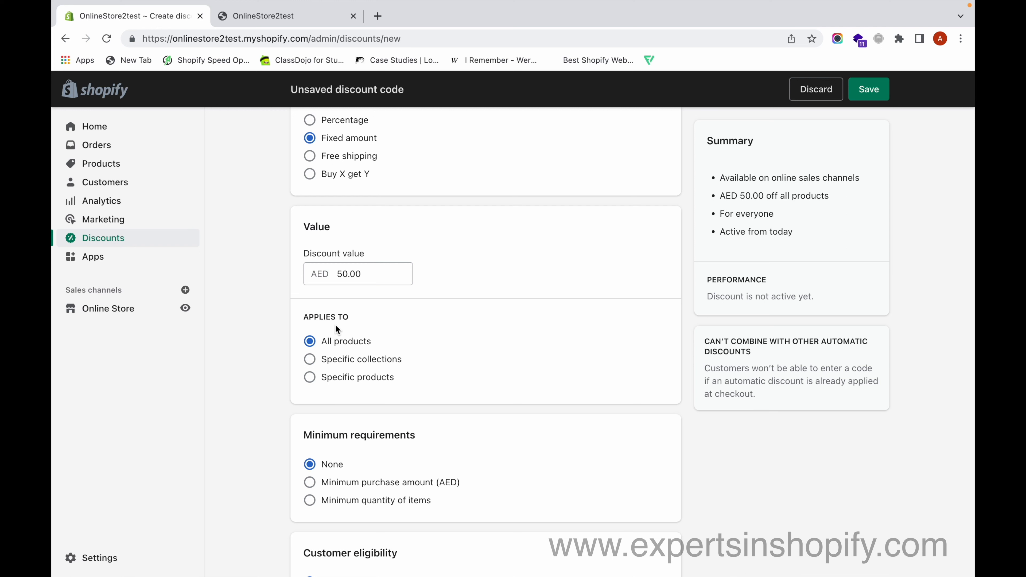
left_click(340, 362)
left_click(342, 380)
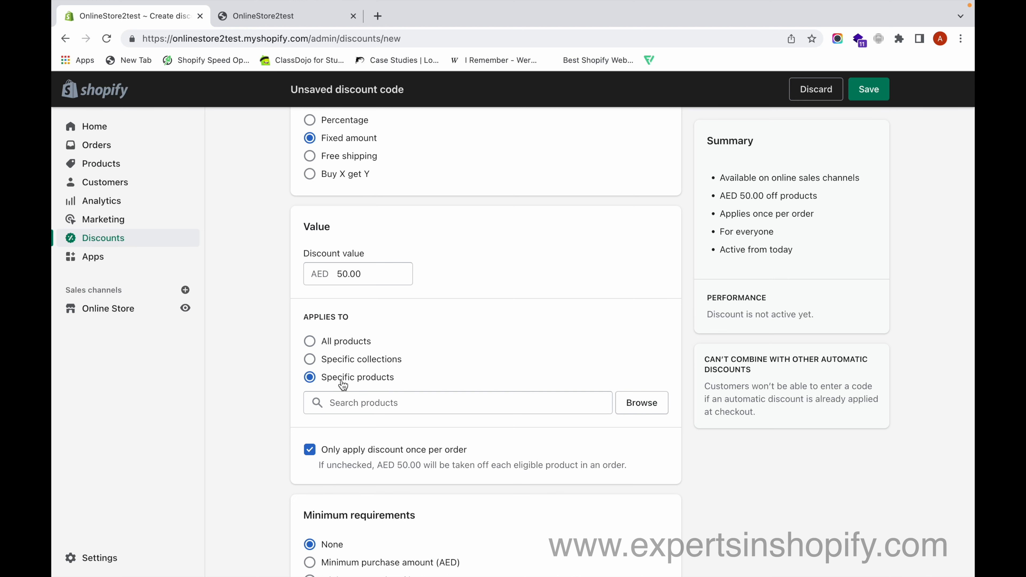
Set the minimum requirement to a minimum quantity of items and look over the eligibility, usage limit and active date settings.
scroll(342, 384, "down", 1)
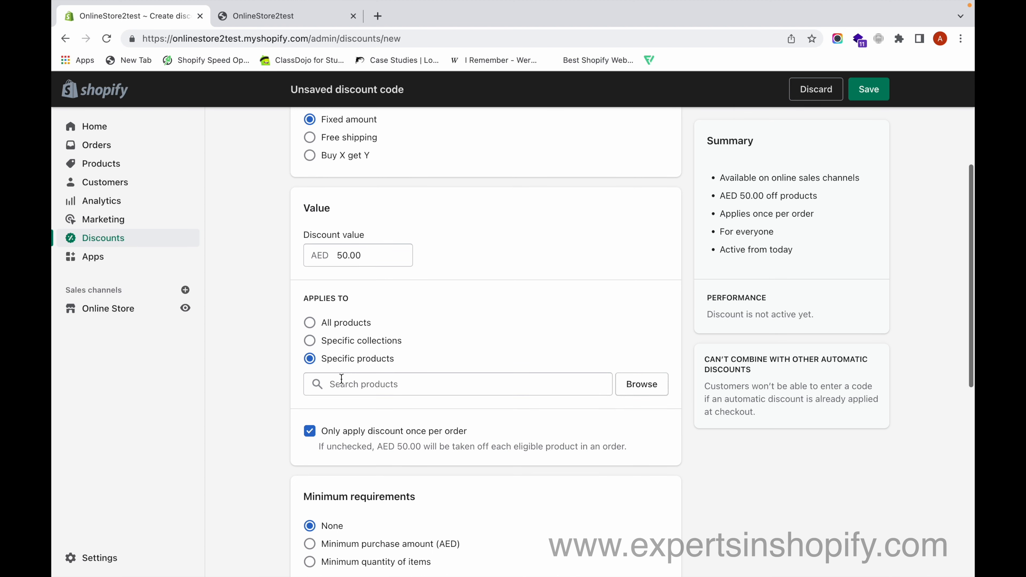
scroll(341, 372, "down", 5)
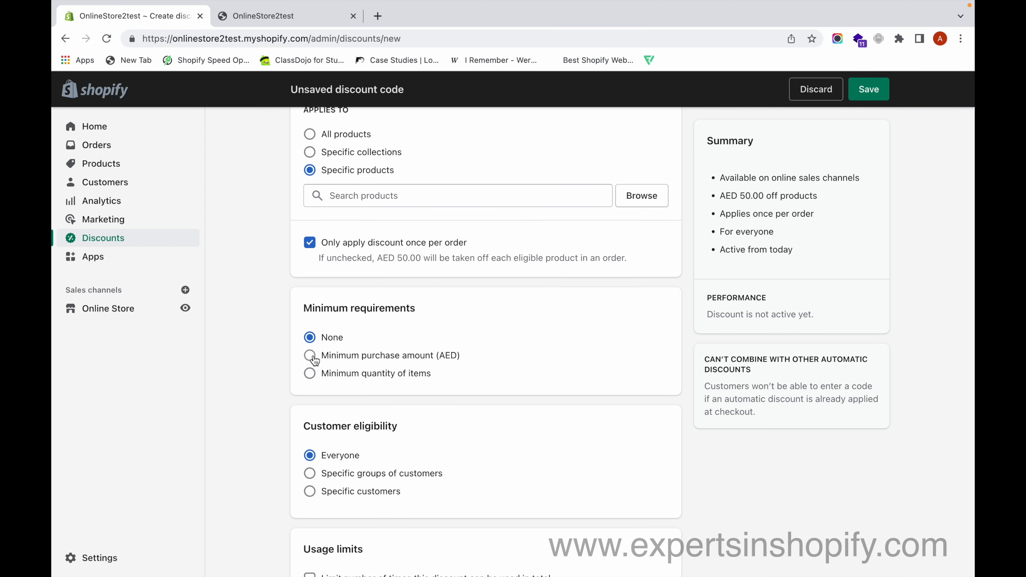
left_click(314, 358)
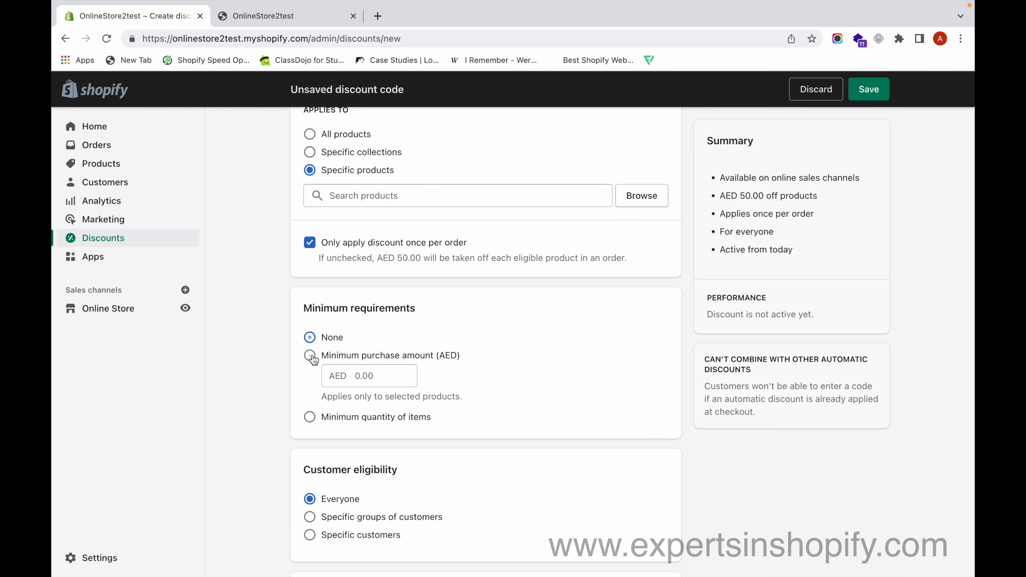
left_click(310, 417)
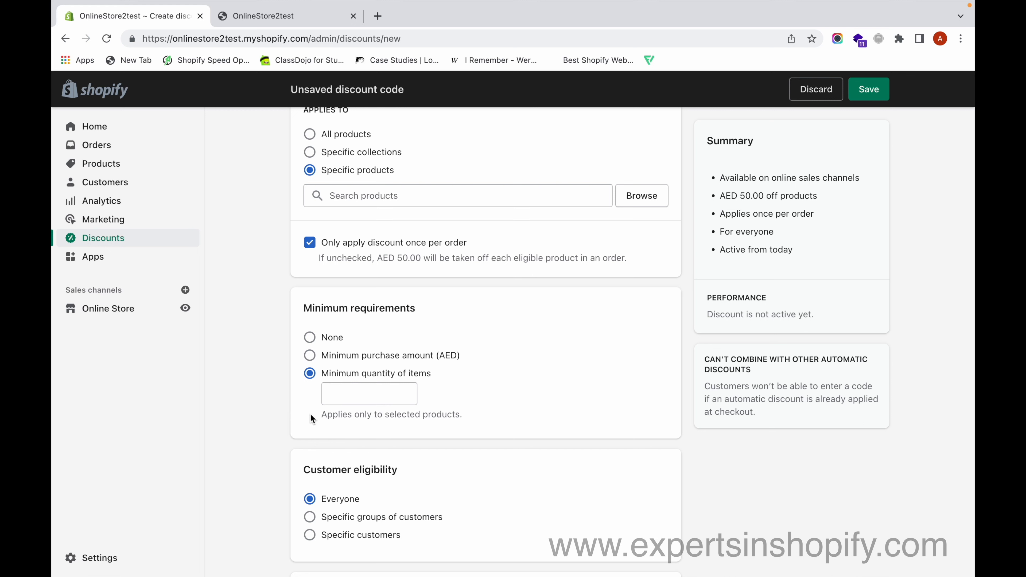
scroll(311, 416, "down", 1)
scroll(310, 414, "down", 5)
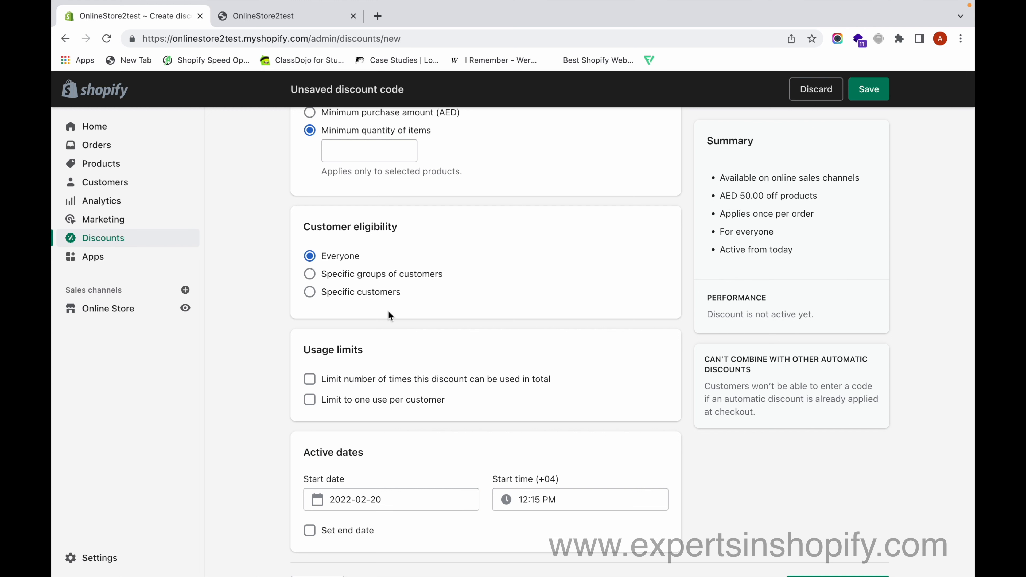
scroll(389, 315, "down", 1)
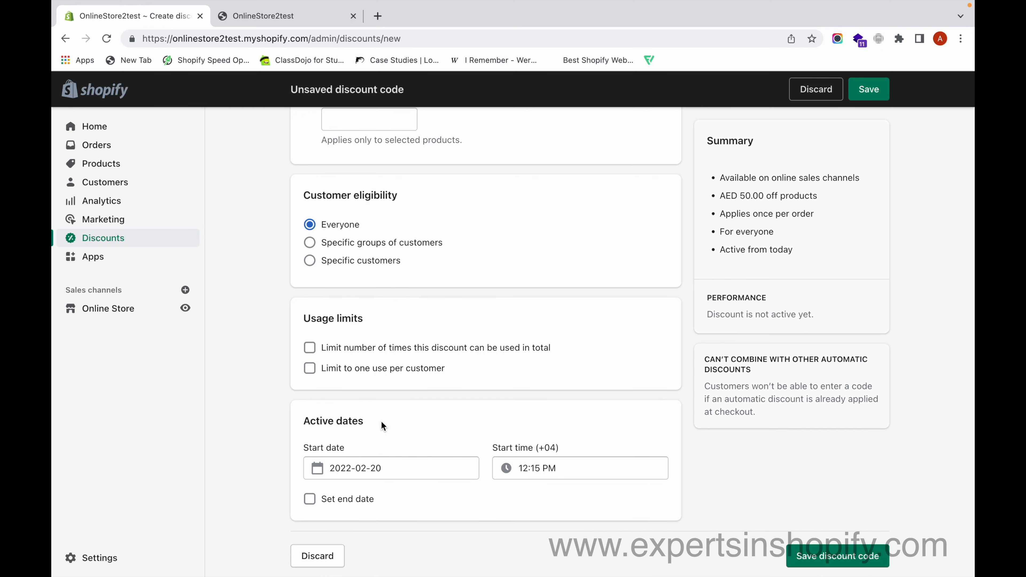
Change the discount type to Free shipping and limit it to selected countries.
scroll(392, 409, "up", 15)
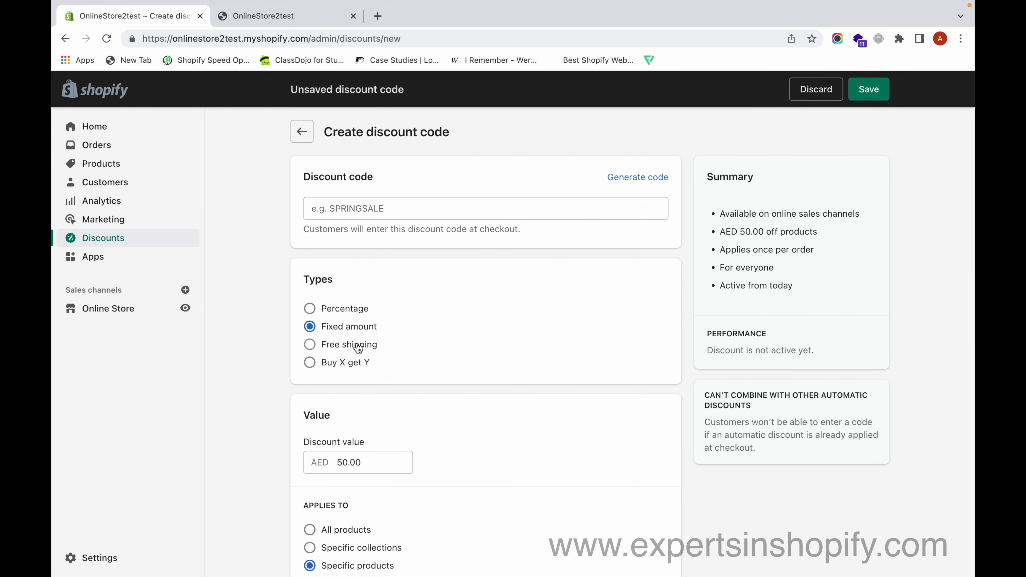
left_click(357, 345)
scroll(364, 363, "down", 3)
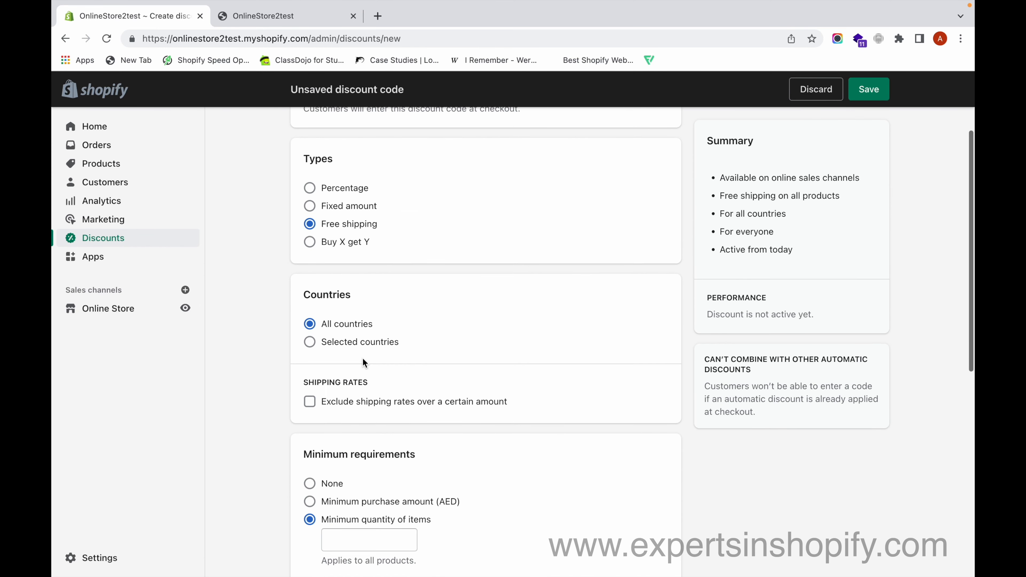
scroll(363, 387, "up", 1)
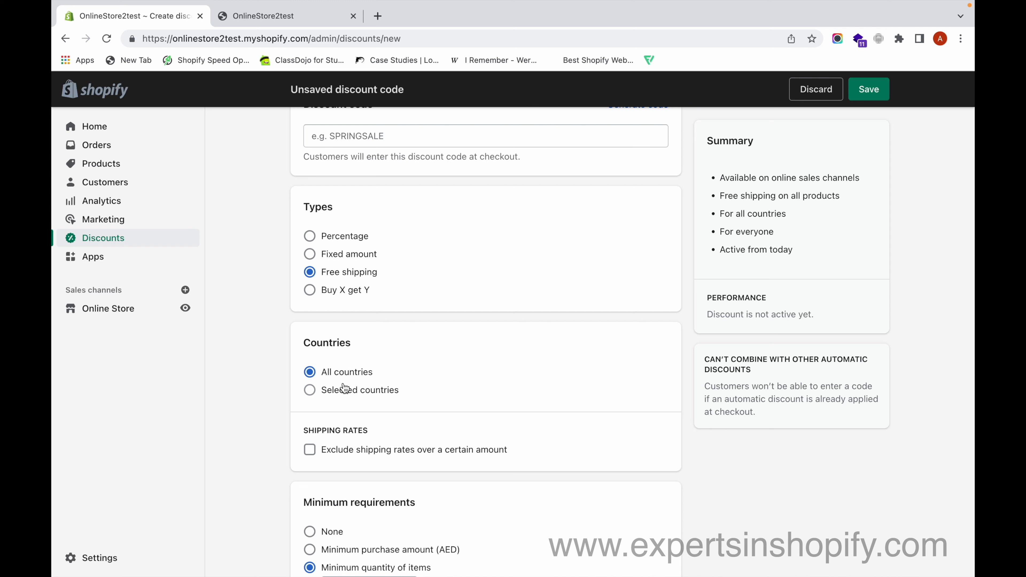
left_click(341, 399)
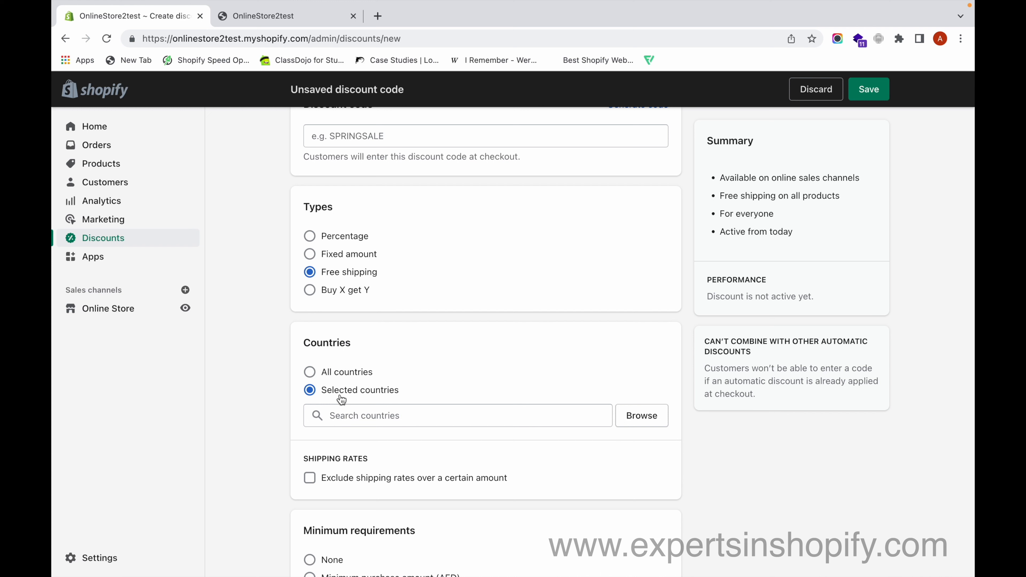
Add United Arab Emirates to the countries eligible for free shipping.
left_click(346, 410)
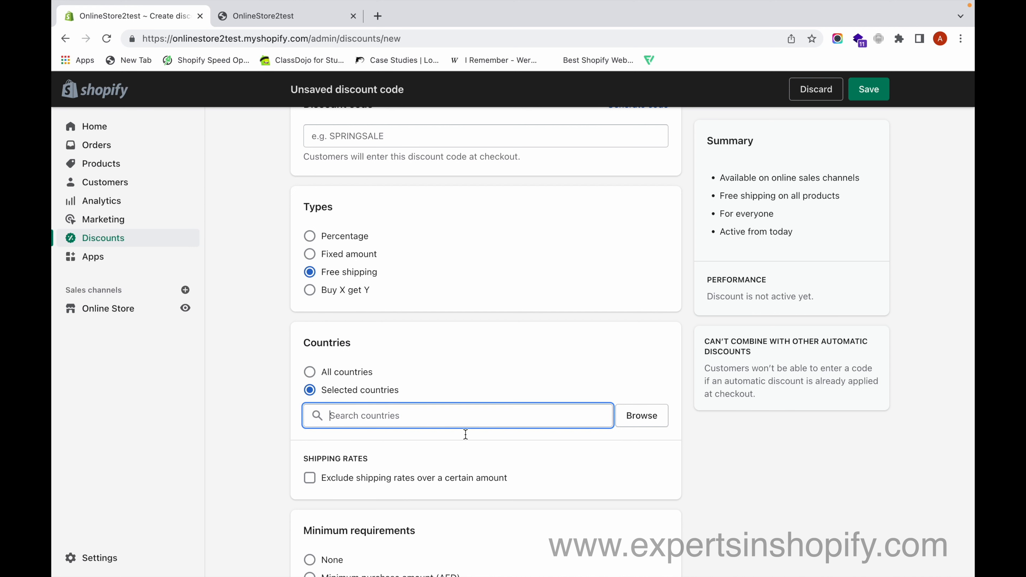
left_click(632, 415)
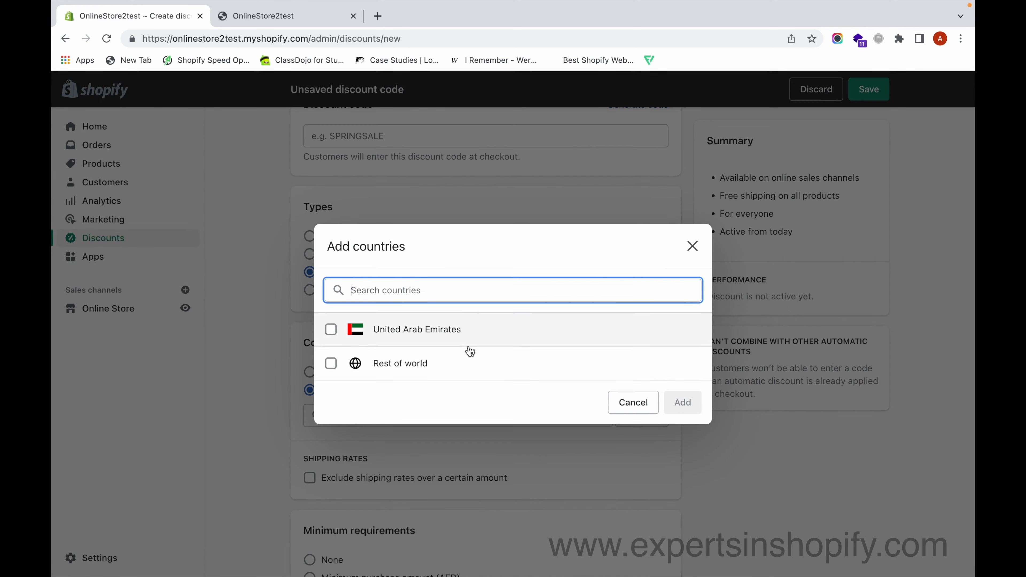
left_click(403, 329)
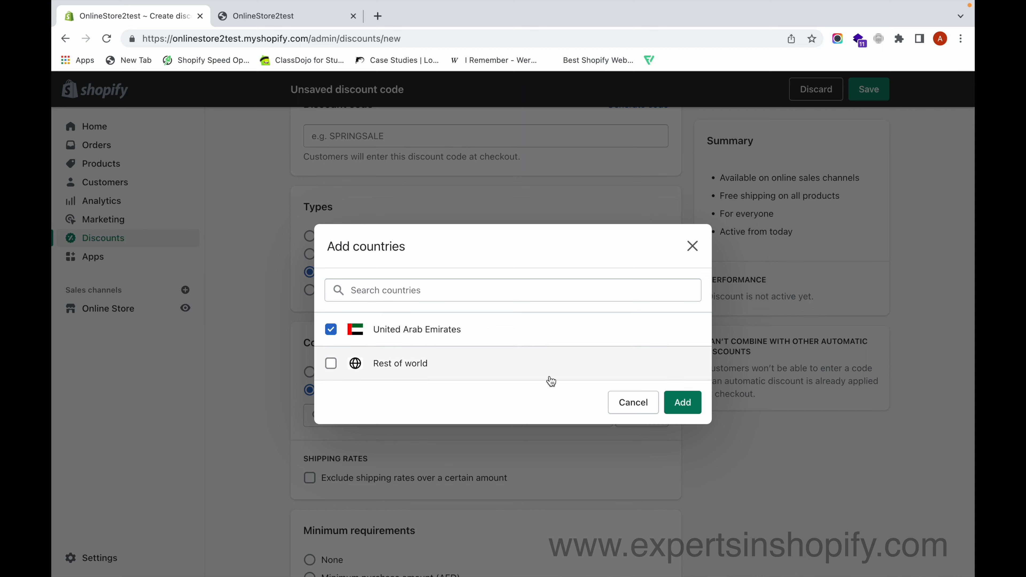
left_click(682, 403)
Enable excluding shipping rates over a certain amount and open its amount for entry.
scroll(460, 462, "down", 5)
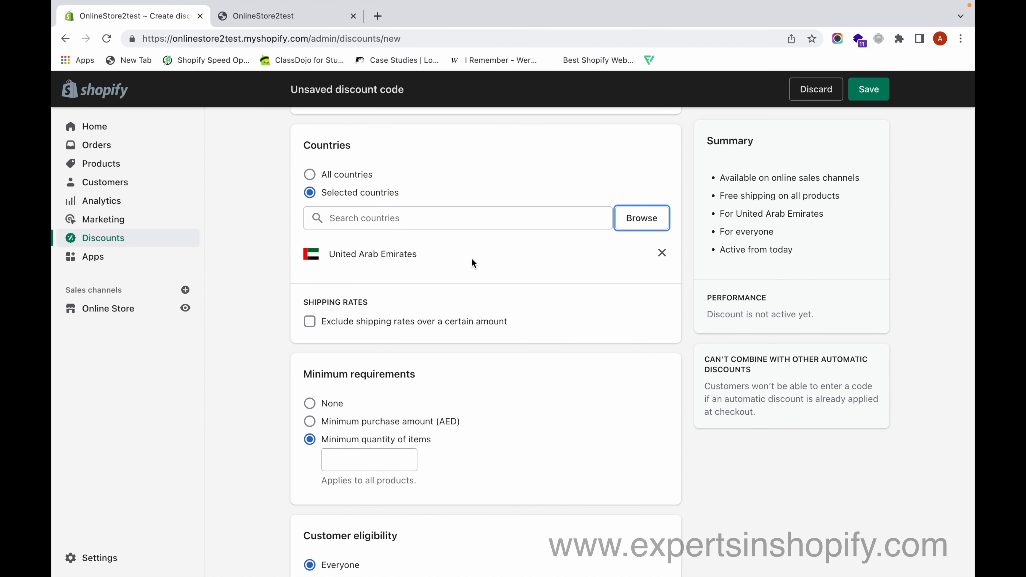
scroll(435, 313, "down", 2)
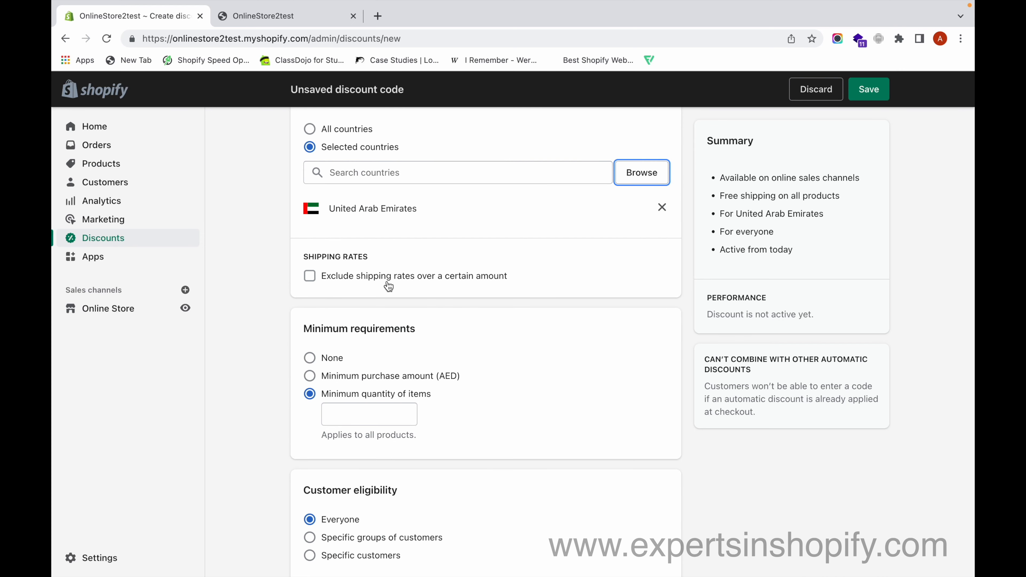
left_click(389, 285)
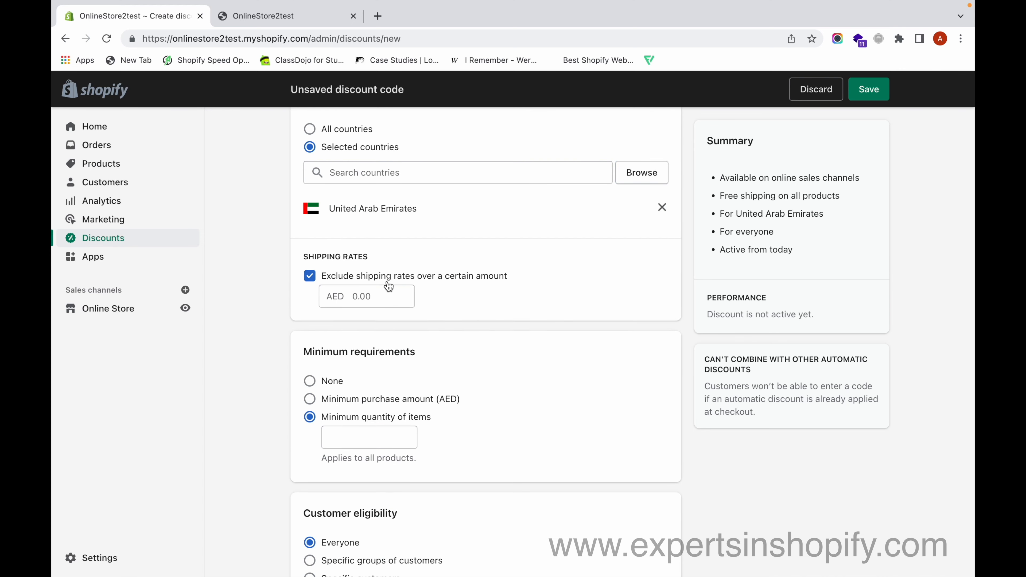
left_click(381, 299)
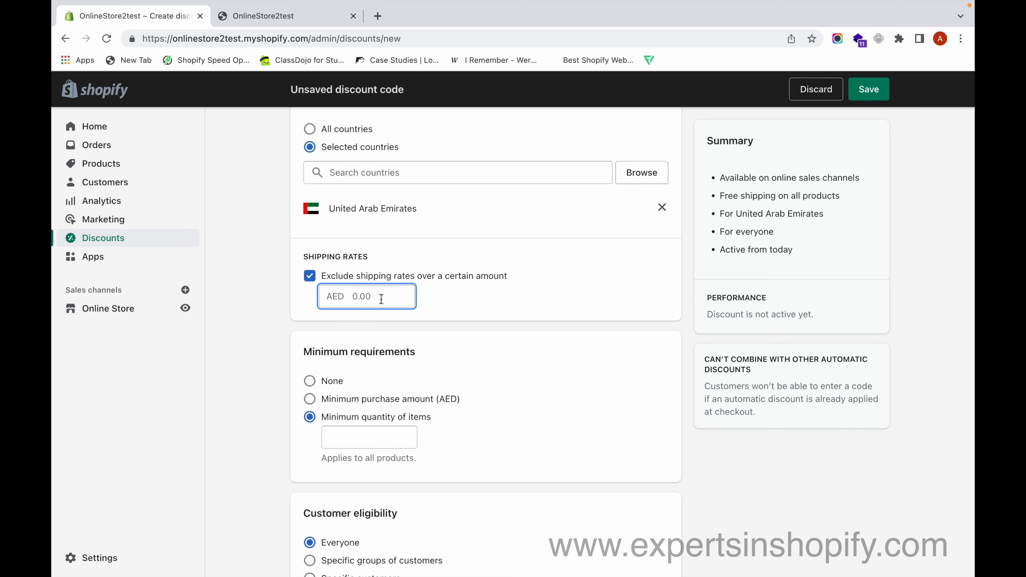
Try the None and Minimum purchase amount requirements, and return to Minimum quantity of items.
scroll(381, 299, "down", 3)
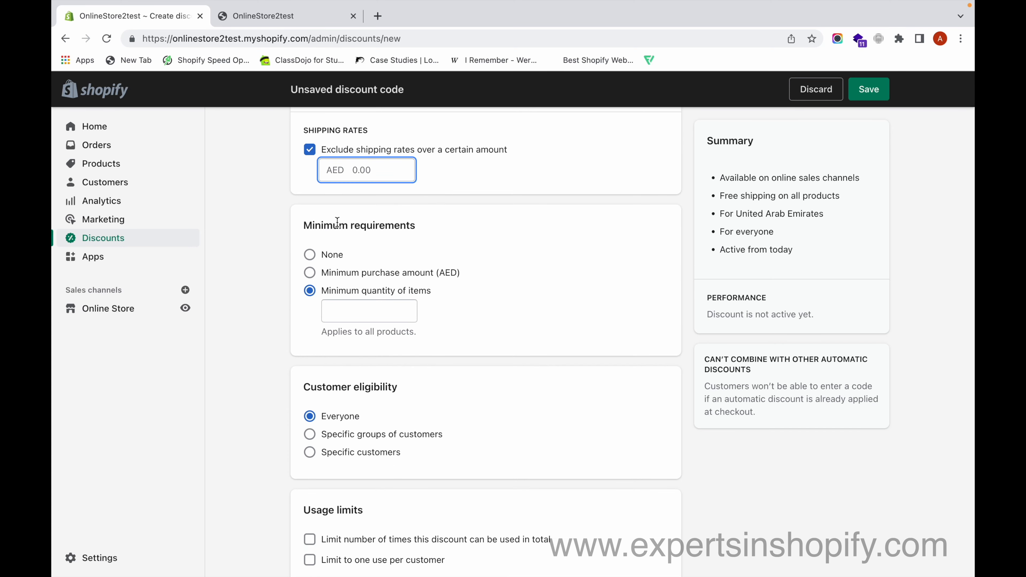
left_click(327, 256)
left_click(328, 256)
left_click(327, 272)
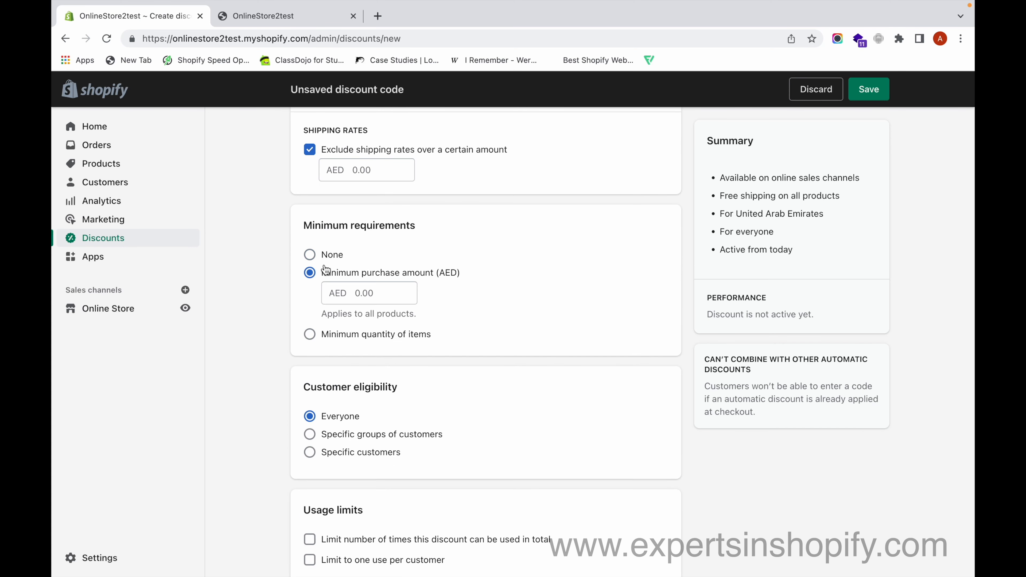
left_click(319, 341)
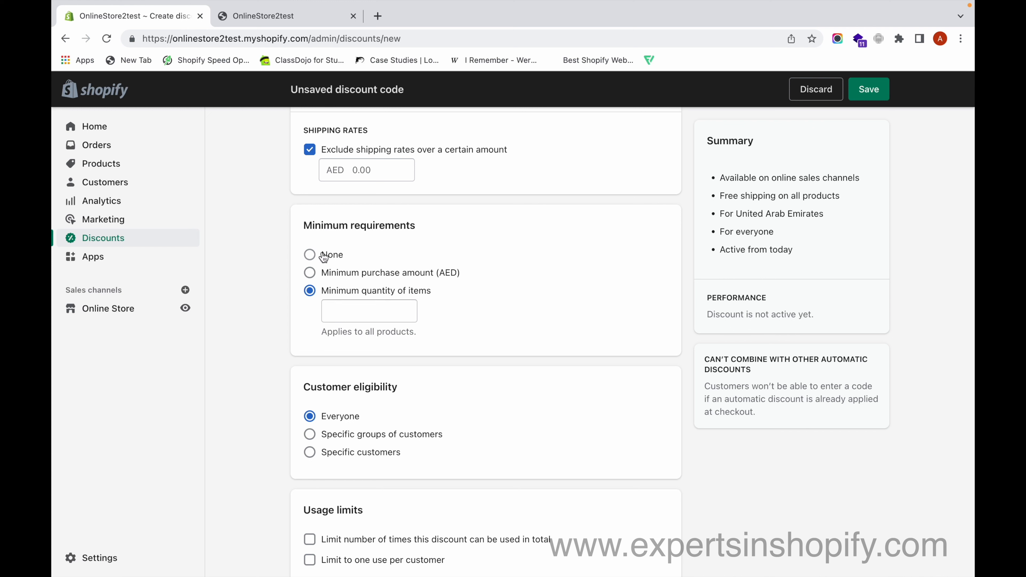
Change the discount type to Buy X get Y and highlight the Customer buys heading.
scroll(323, 257, "down", 3)
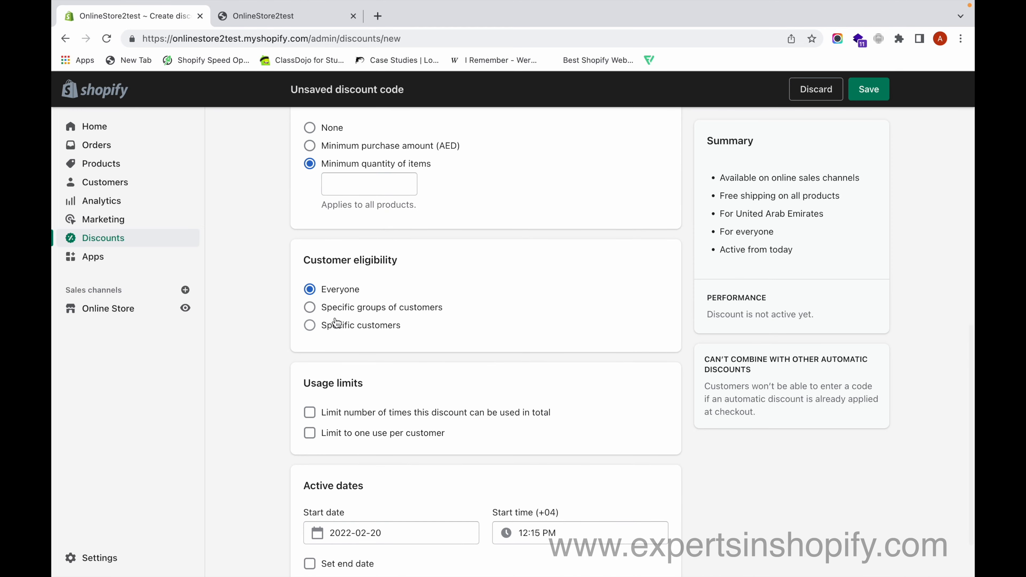
scroll(356, 394, "down", 2)
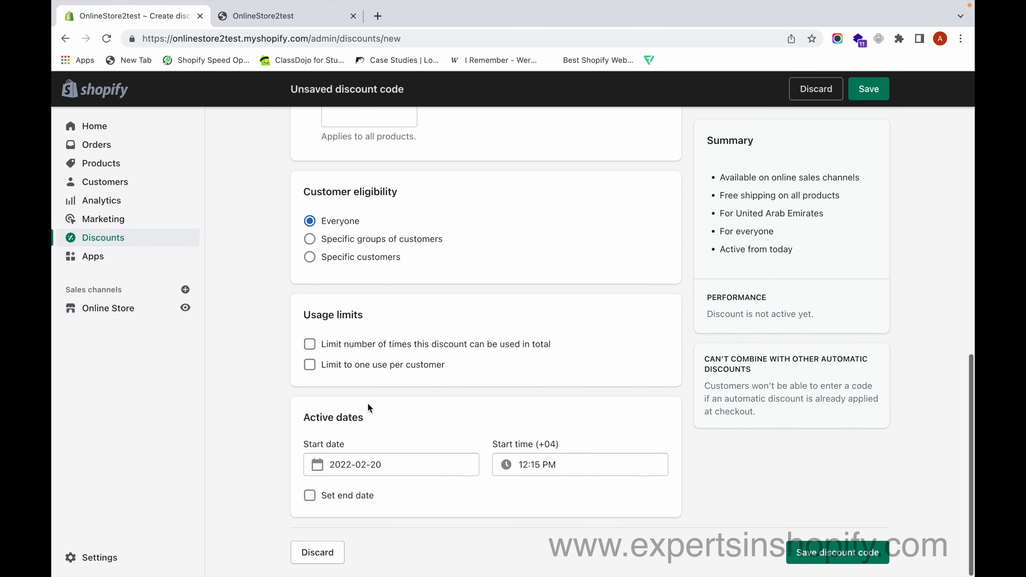
scroll(367, 406, "up", 3)
scroll(370, 404, "up", 8)
scroll(344, 359, "up", 5)
left_click(342, 358)
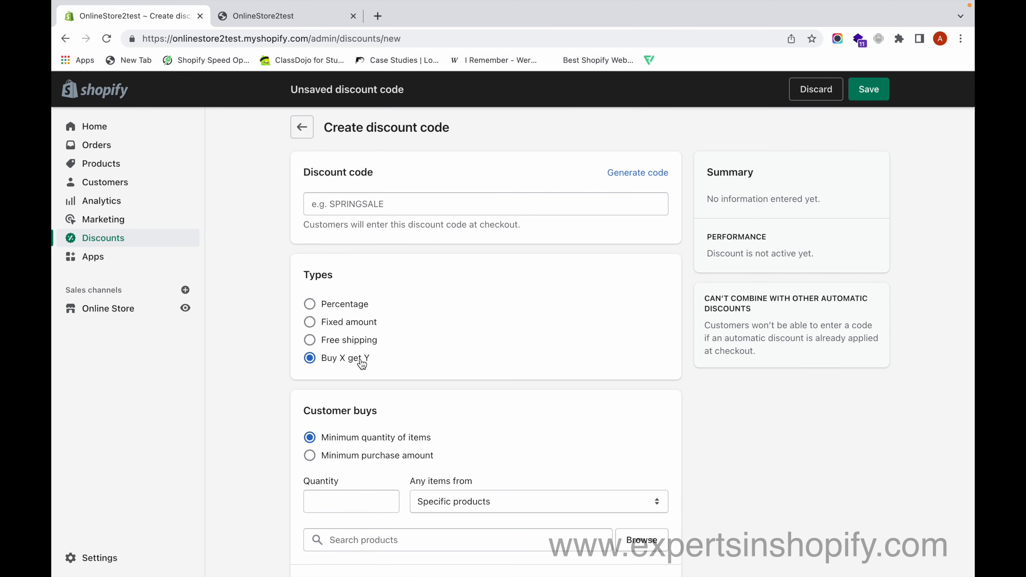
scroll(360, 361, "down", 2)
scroll(362, 364, "down", 1)
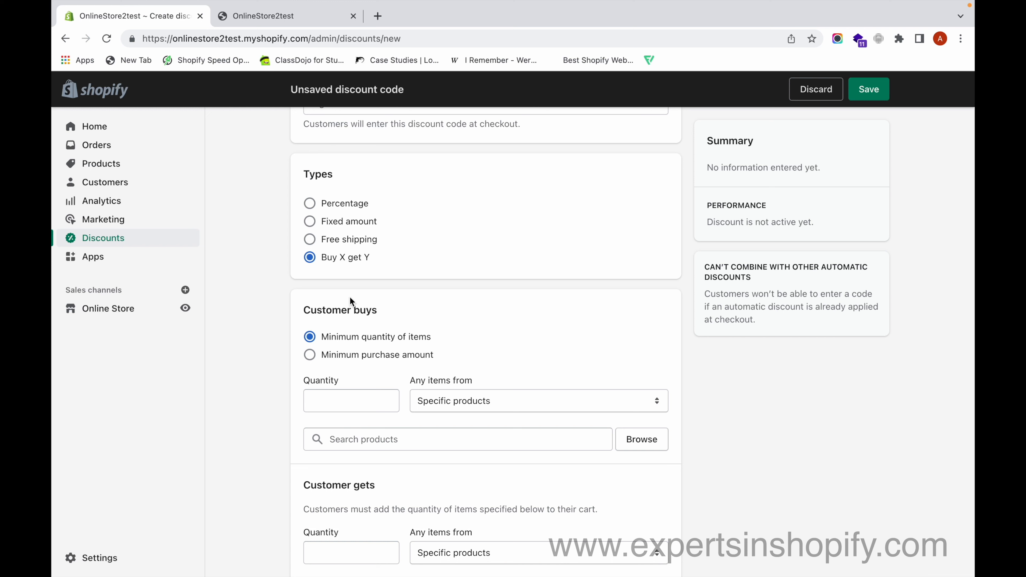
left_click_drag(302, 310, 402, 312)
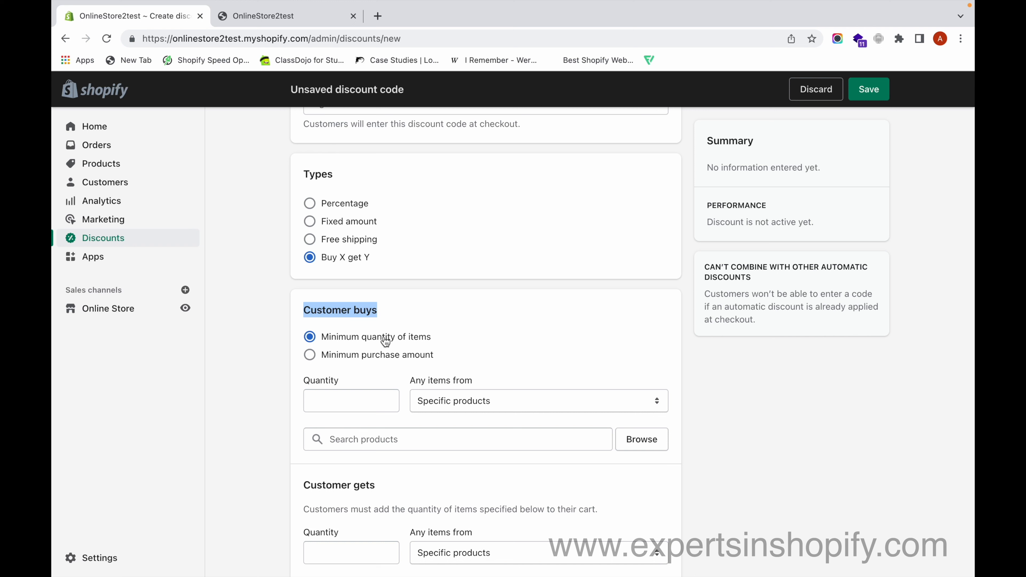
Under Customer buys, set the quantity to 1 from specific products and add Blue Earrings.
left_click(374, 402)
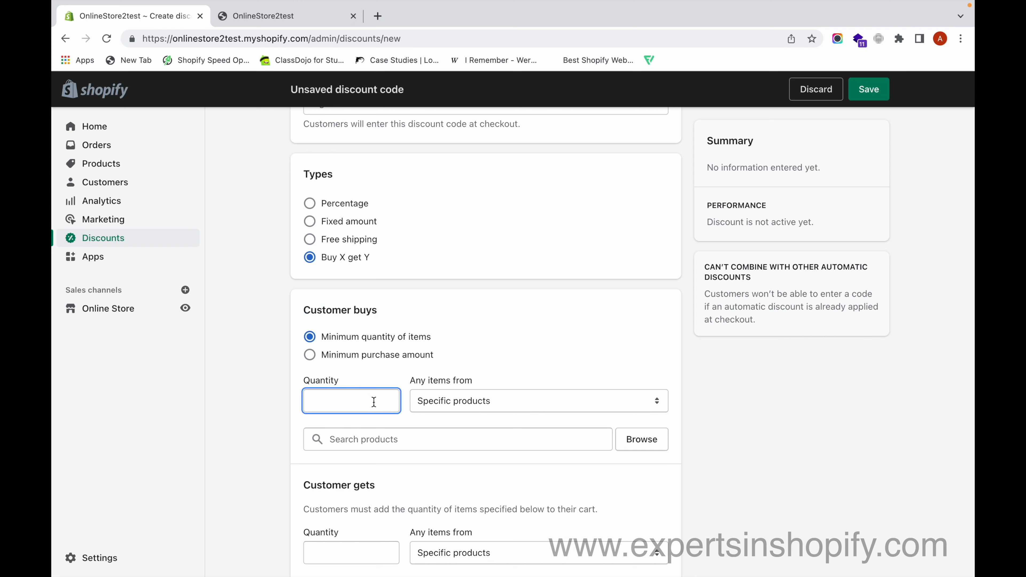
type("1")
left_click(475, 400)
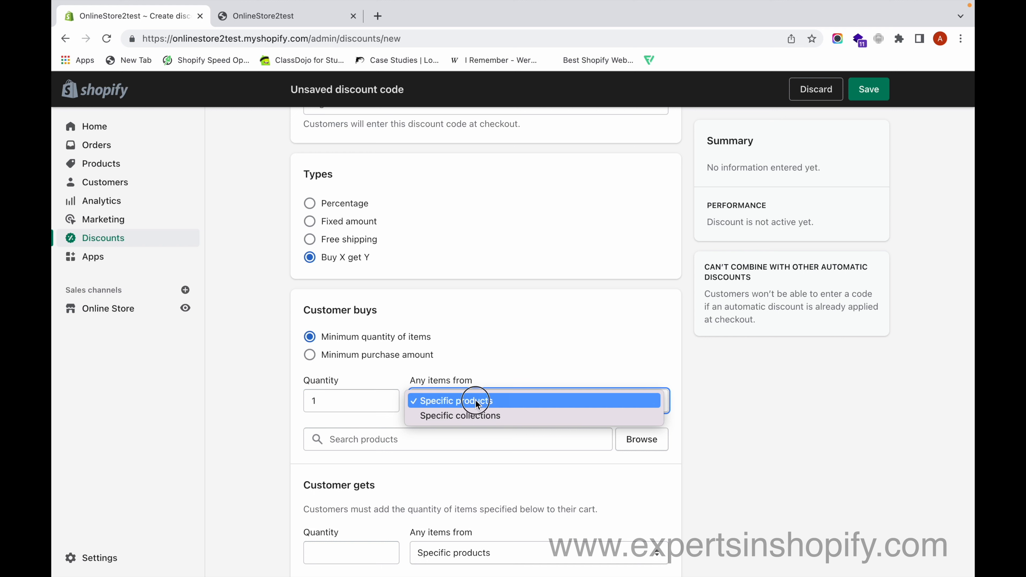
left_click(475, 401)
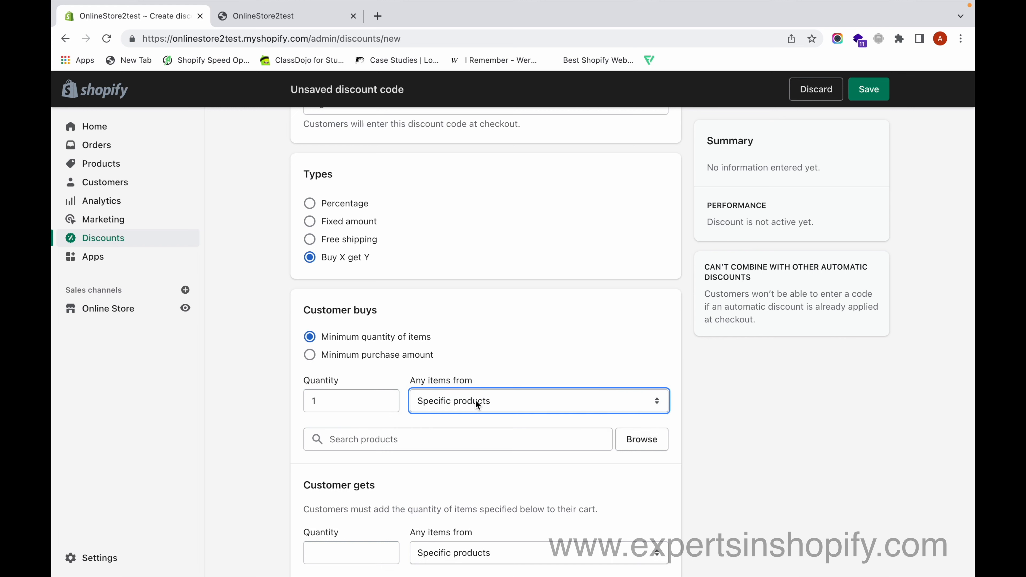
left_click(648, 445)
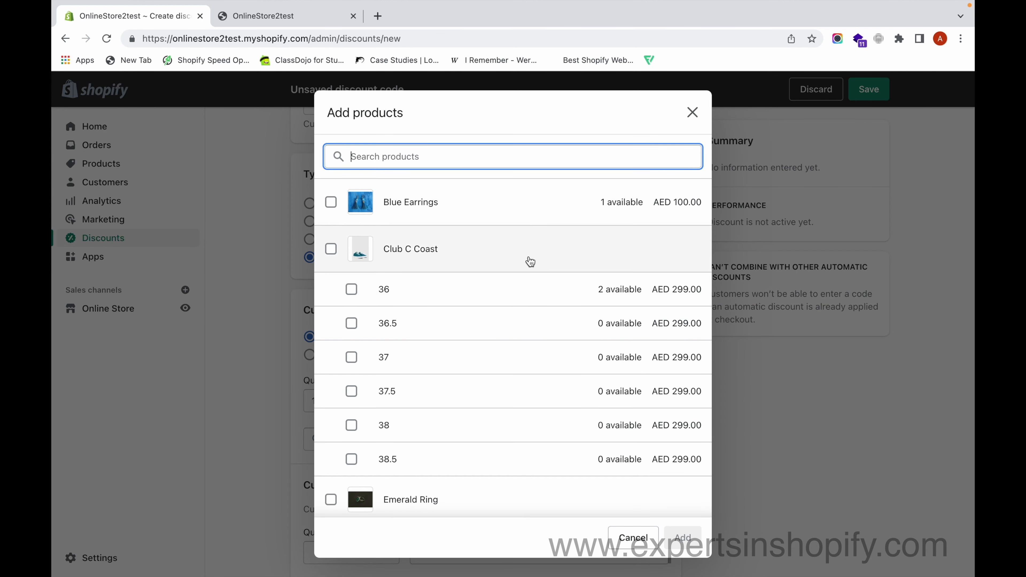
left_click(515, 210)
left_click(687, 537)
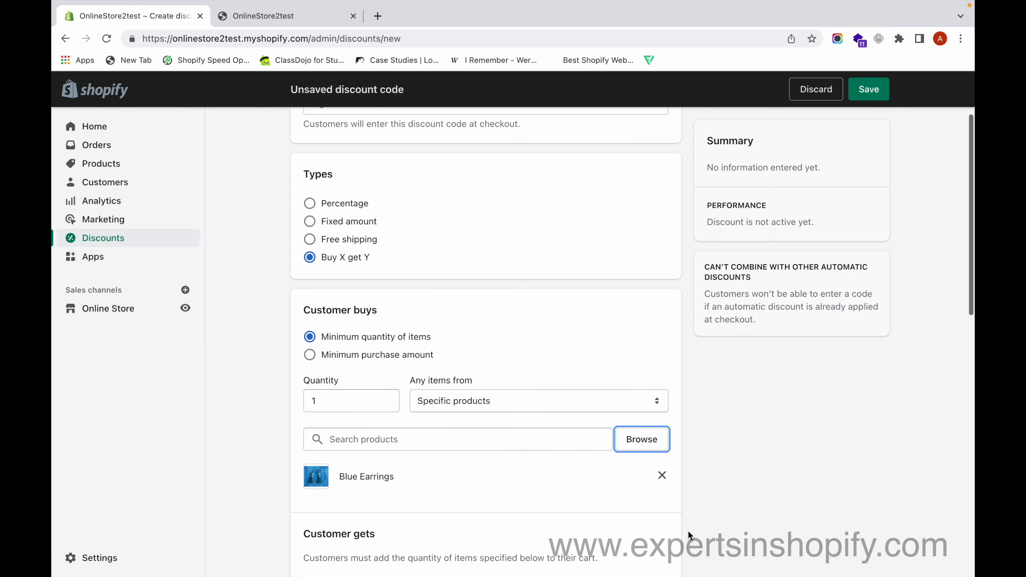
Under Customer gets, keep Specific products and add Rings Earrings as the discounted product.
scroll(554, 465, "down", 2)
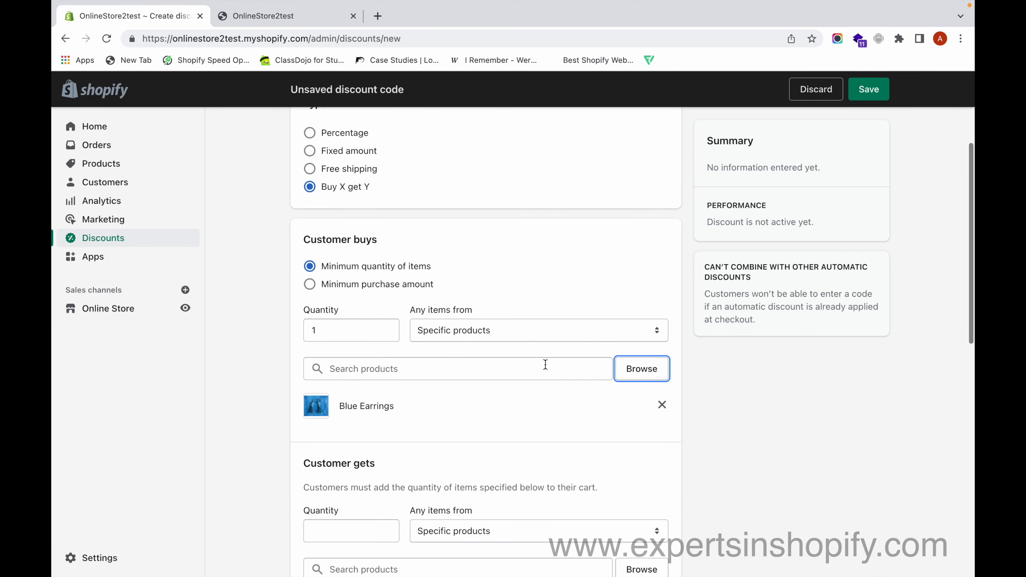
scroll(539, 404, "down", 5)
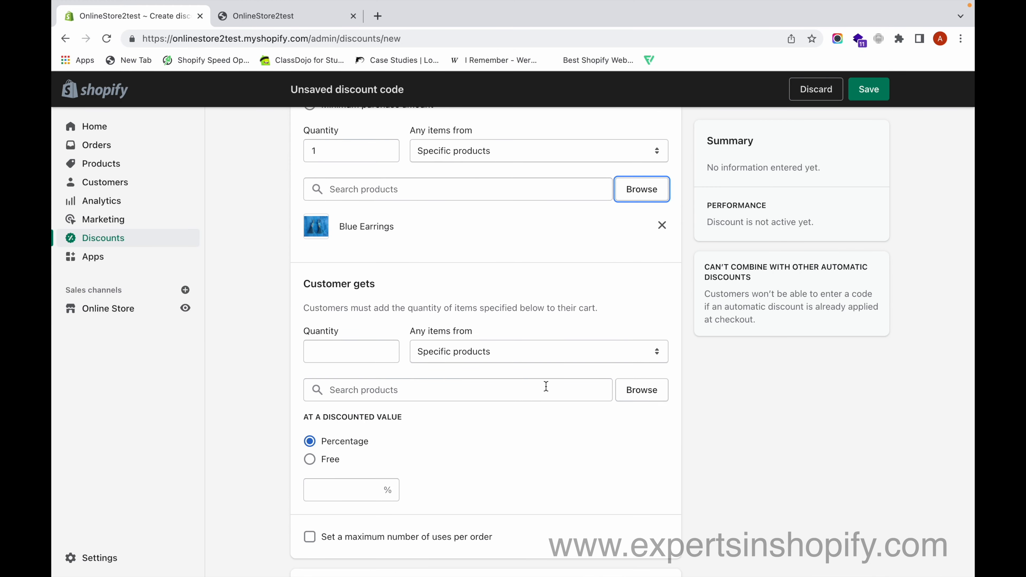
left_click(599, 351)
left_click(598, 355)
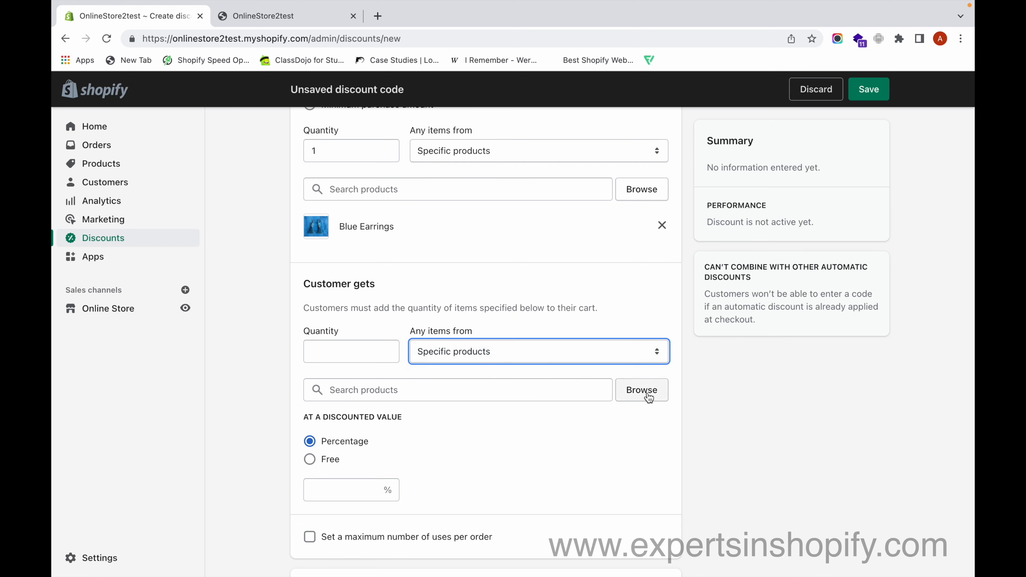
left_click(644, 391)
scroll(531, 396, "down", 5)
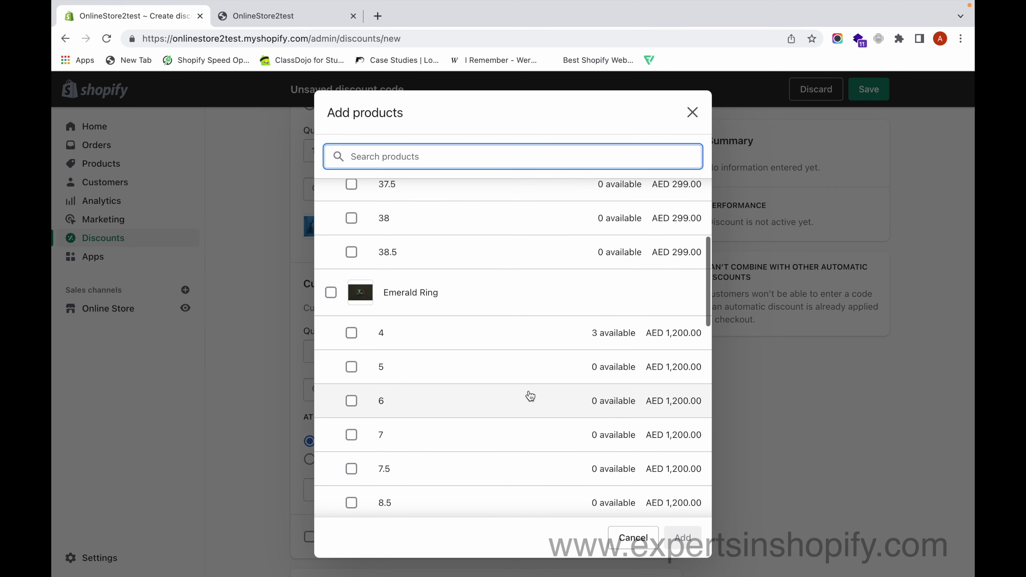
scroll(518, 275, "down", 10)
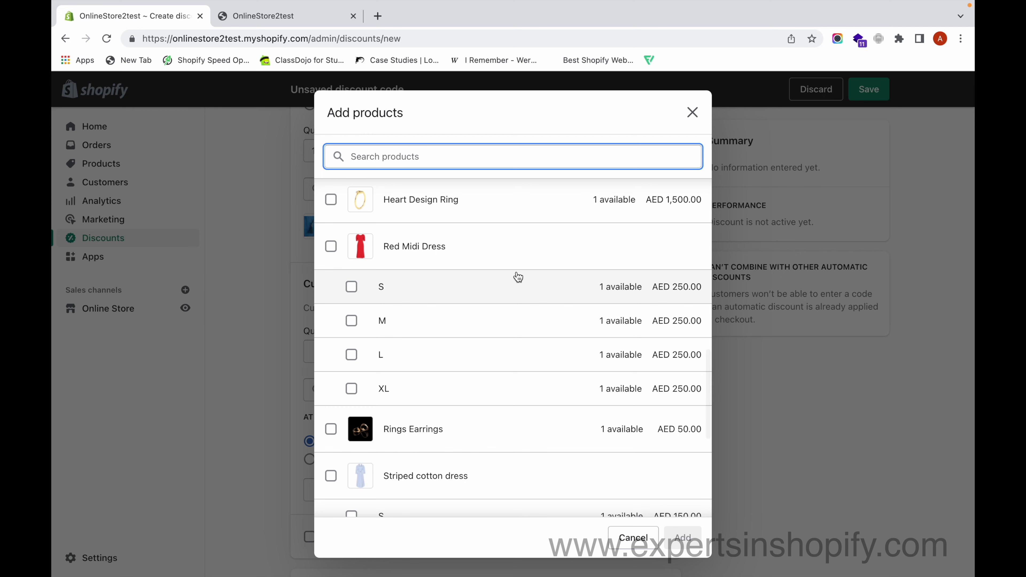
scroll(516, 279, "down", 3)
left_click(503, 332)
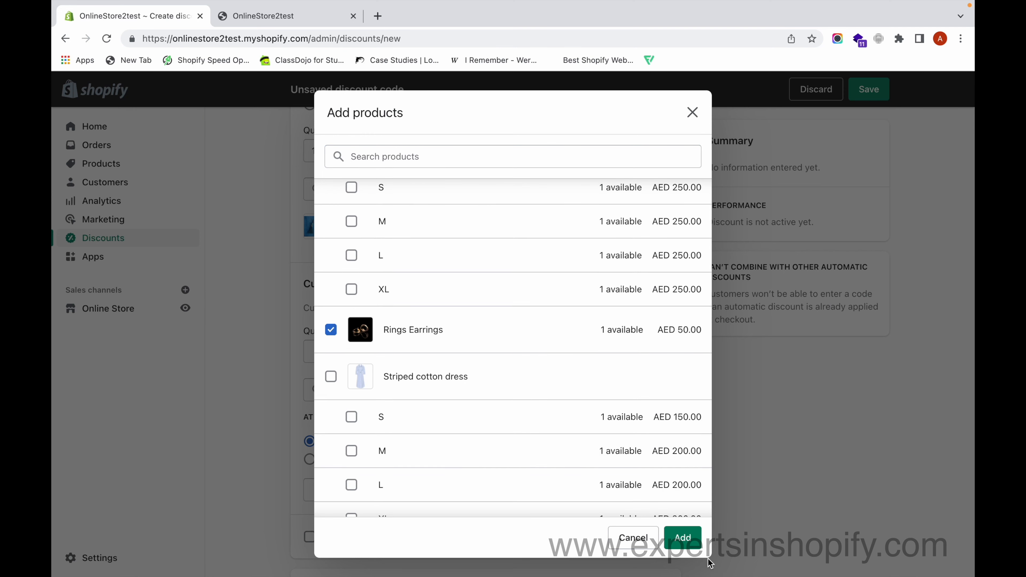
left_click(683, 539)
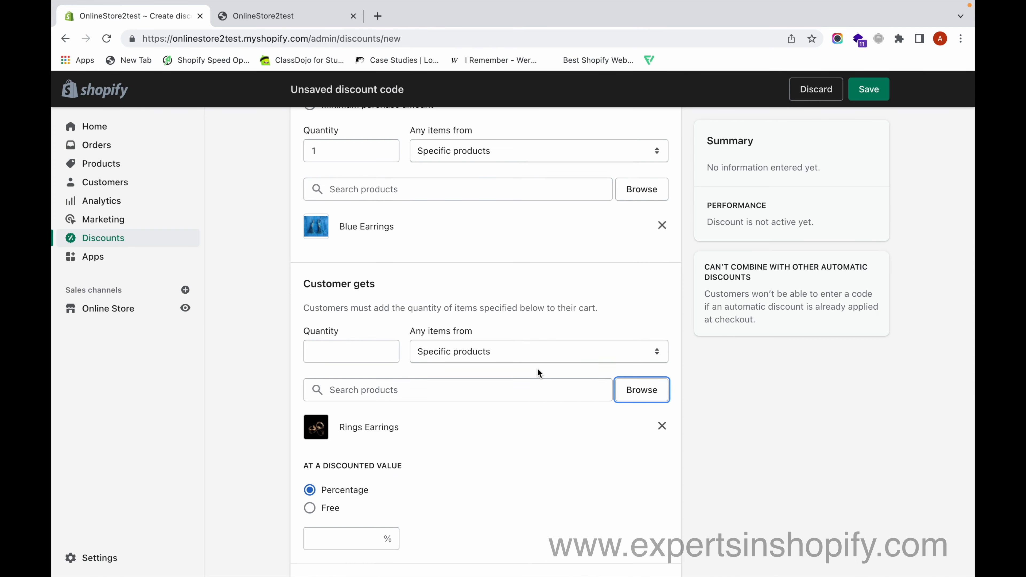
Review the Customer buys and Customer gets sections, highlighting each heading.
scroll(537, 369, "up", 6)
left_click_drag(303, 325, 382, 331)
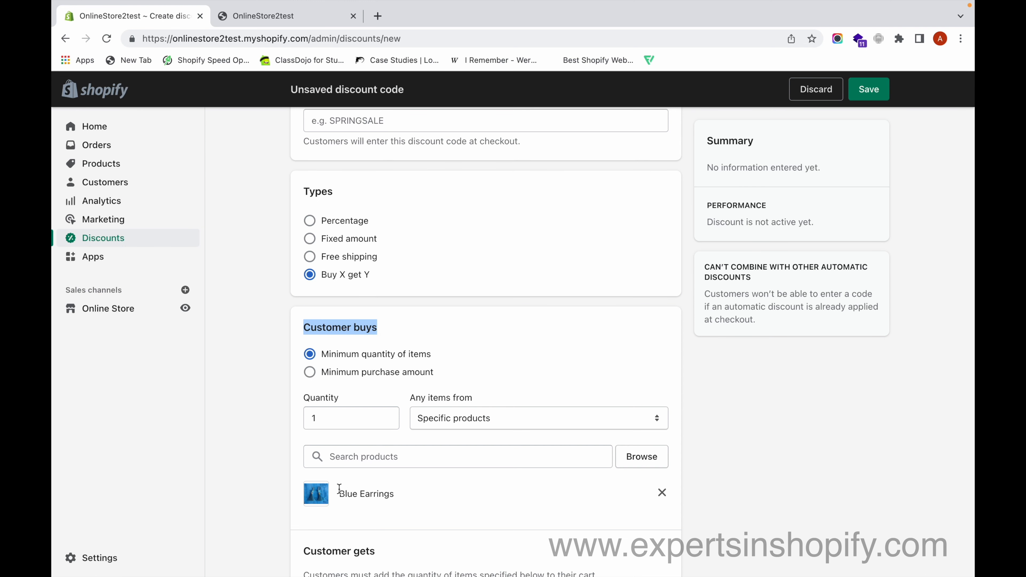
scroll(339, 489, "down", 6)
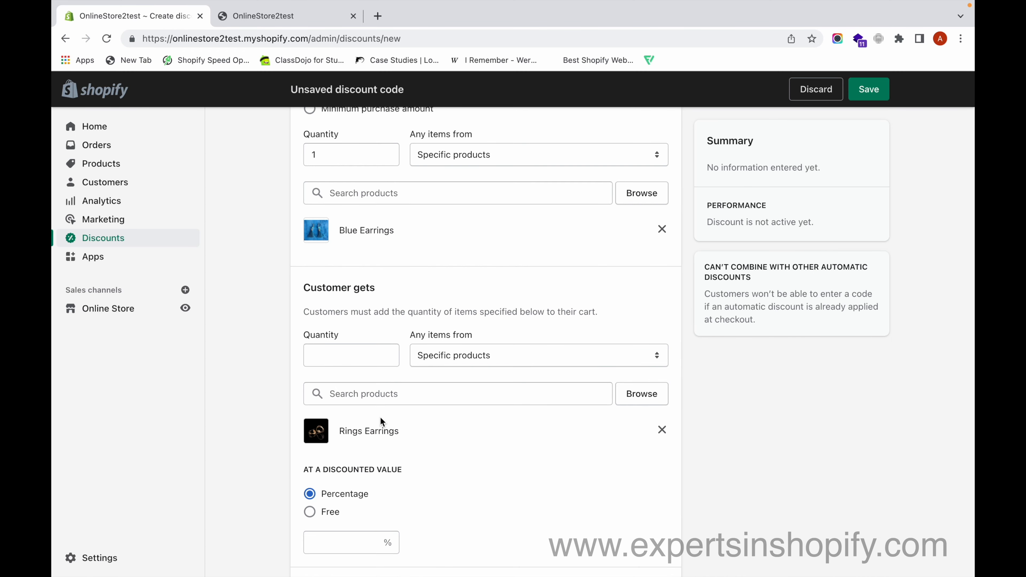
left_click_drag(303, 288, 382, 291)
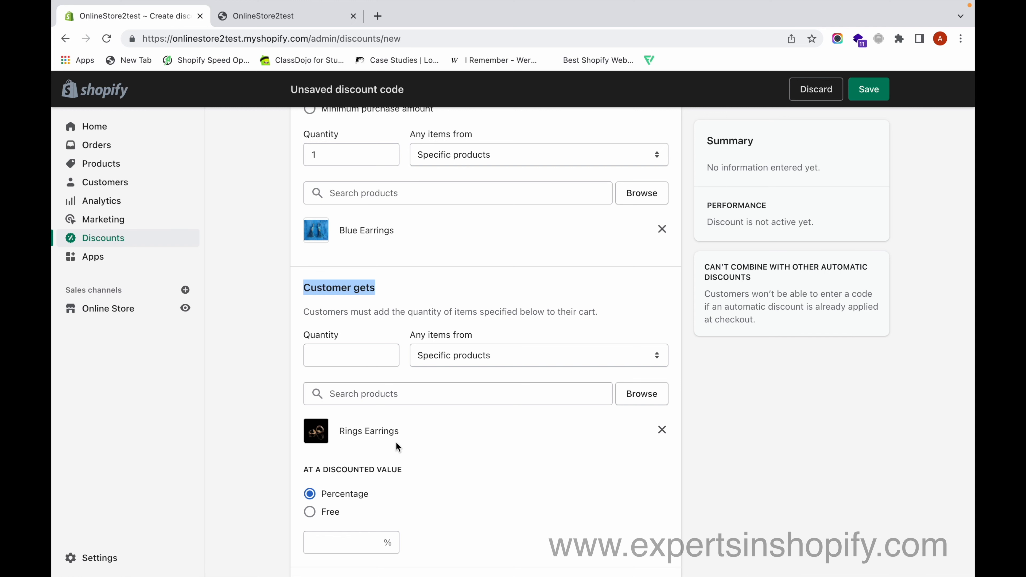
Switch the Customer buys items to Specific collections and add the Earrings collection.
scroll(379, 431, "up", 4)
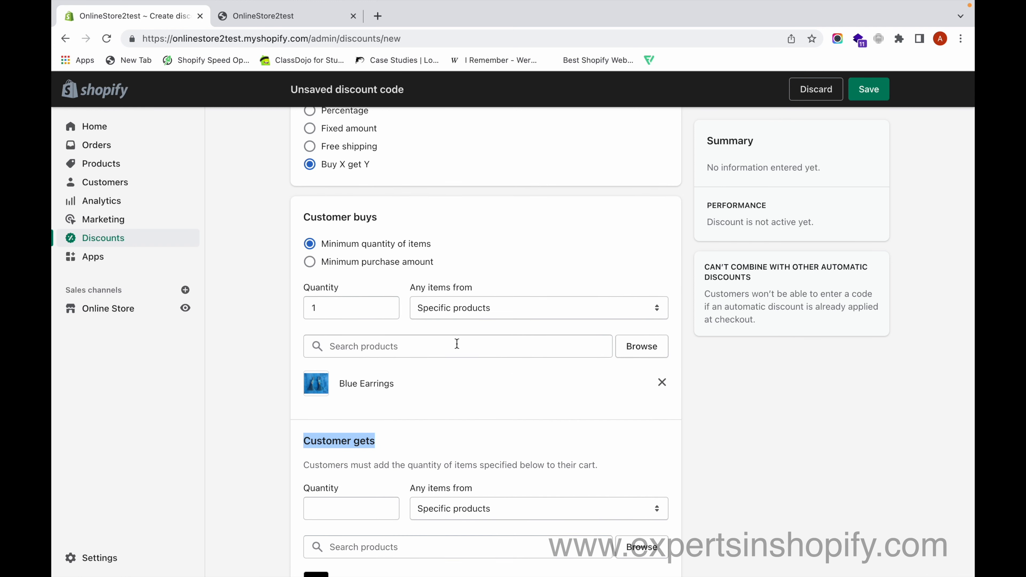
left_click(481, 310)
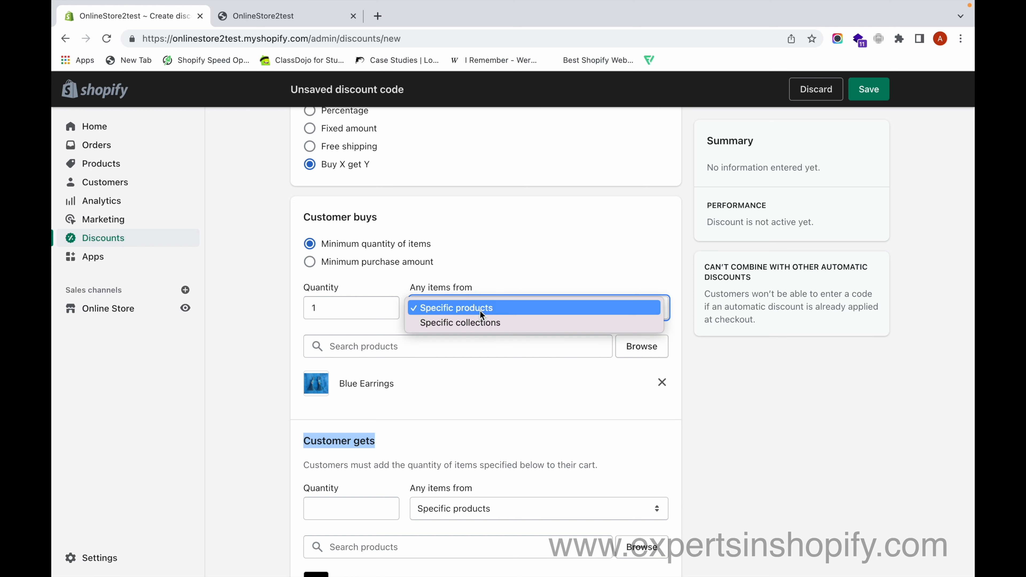
left_click(495, 323)
left_click(657, 347)
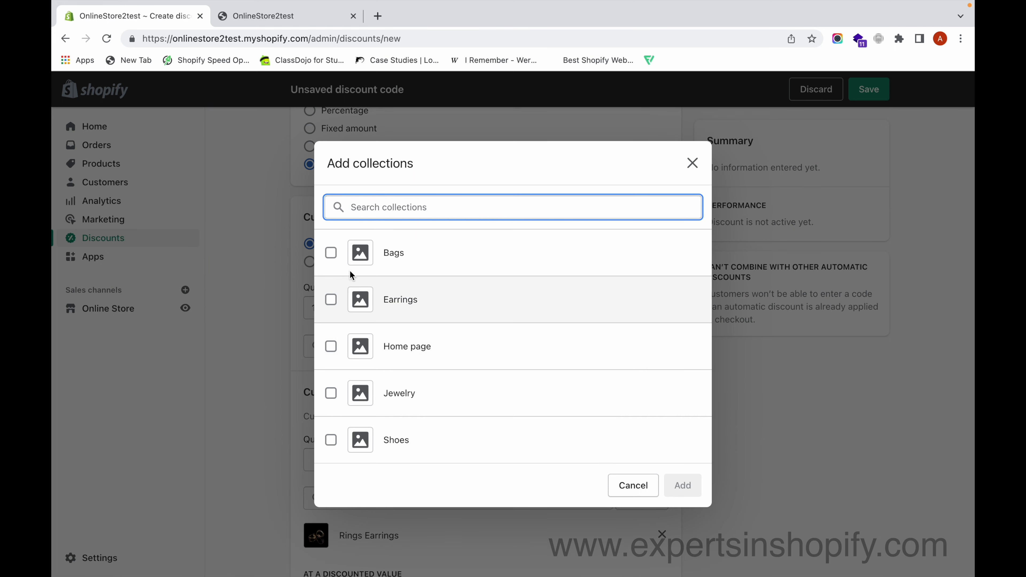
left_click(332, 299)
left_click(681, 487)
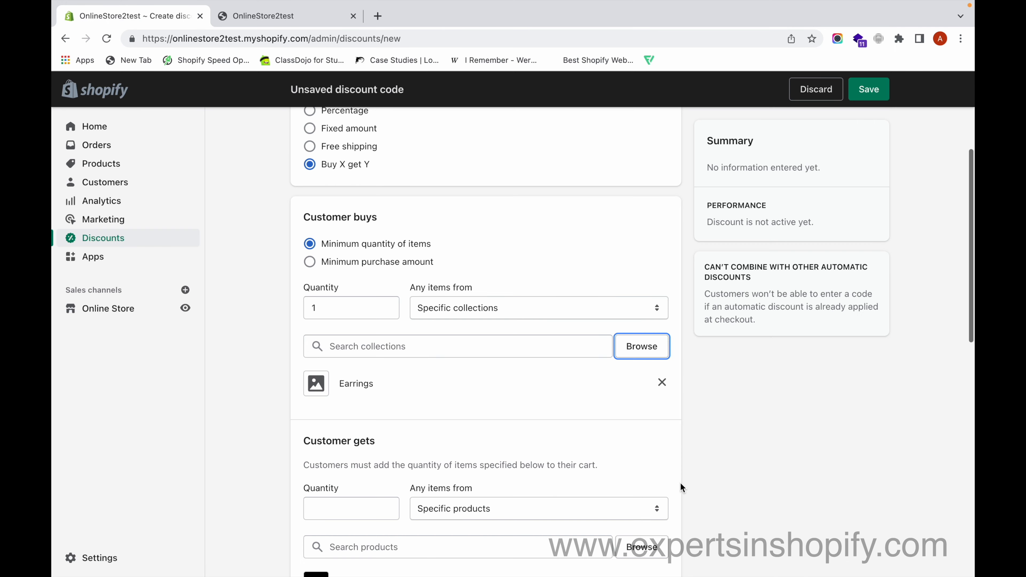
Under Customer gets, replace Rings Earrings with White Hand Bag, including its White and Purple variants.
scroll(453, 340, "down", 1)
scroll(453, 340, "down", 3)
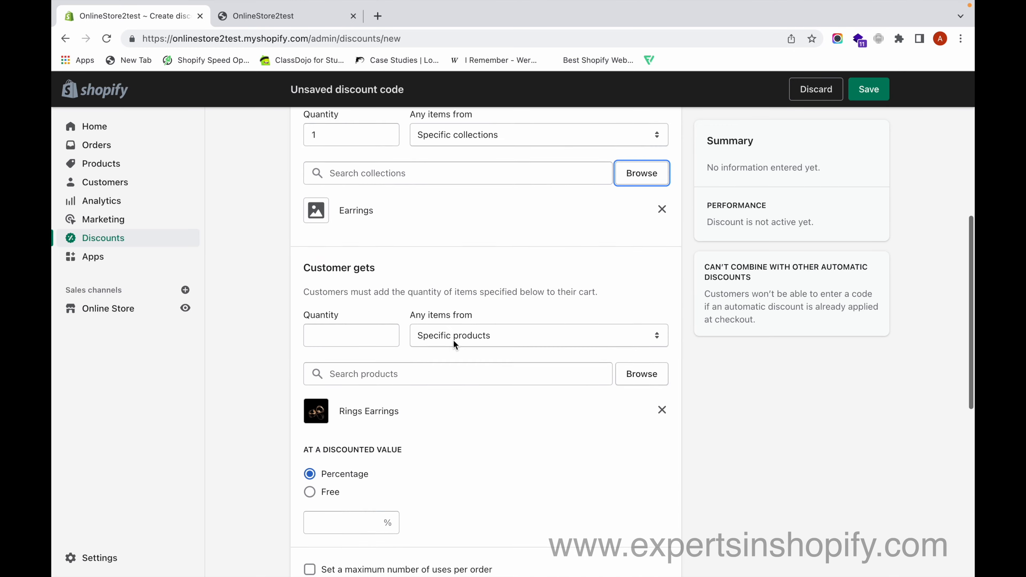
left_click(661, 403)
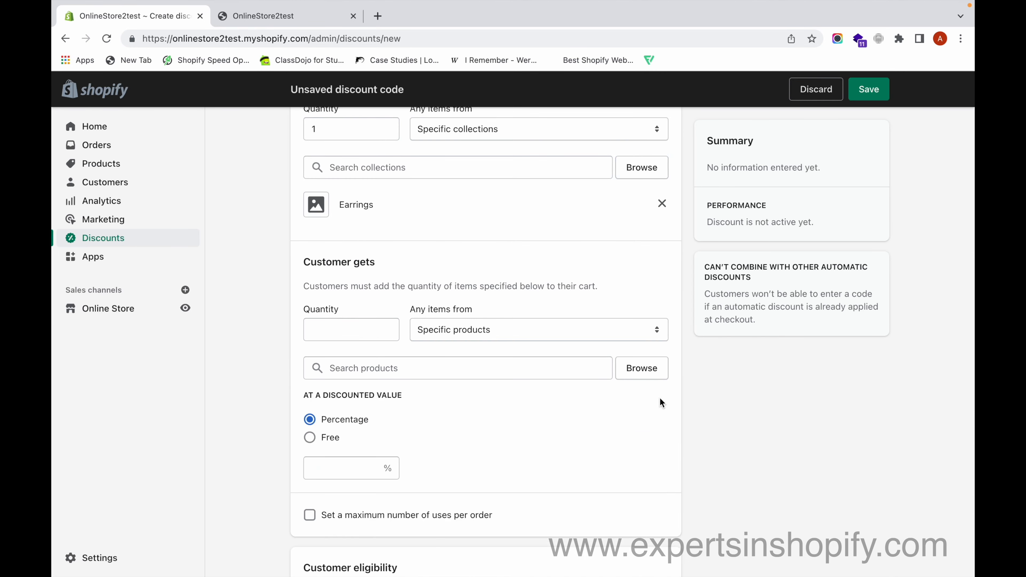
left_click(630, 340)
left_click(629, 334)
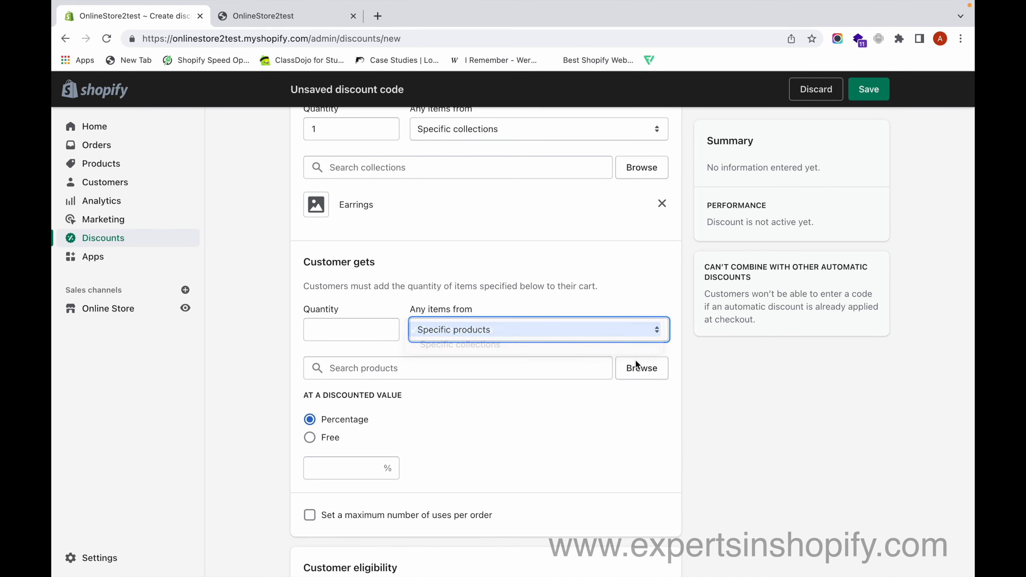
left_click(641, 368)
scroll(525, 420, "down", 20)
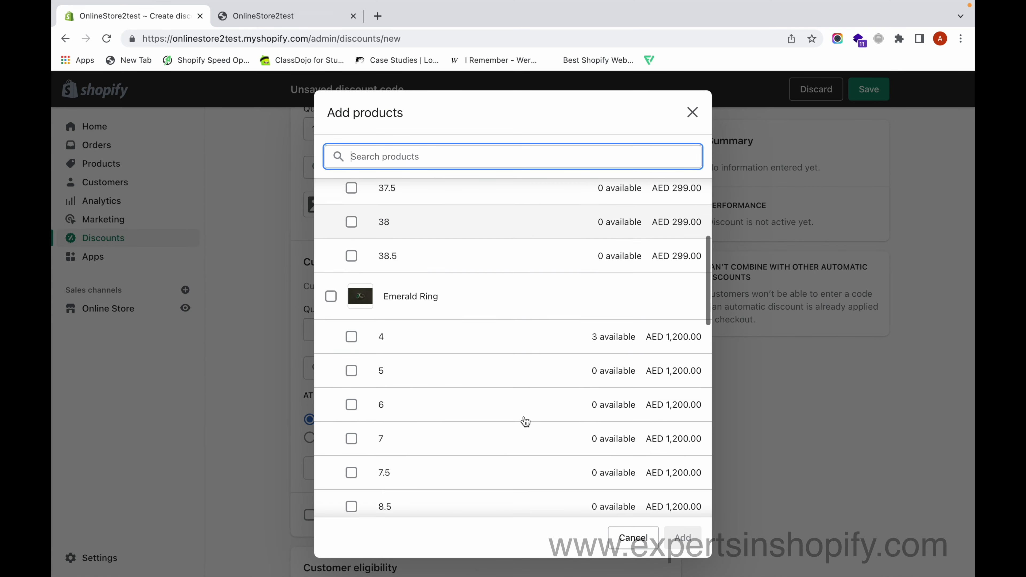
scroll(525, 422, "down", 4)
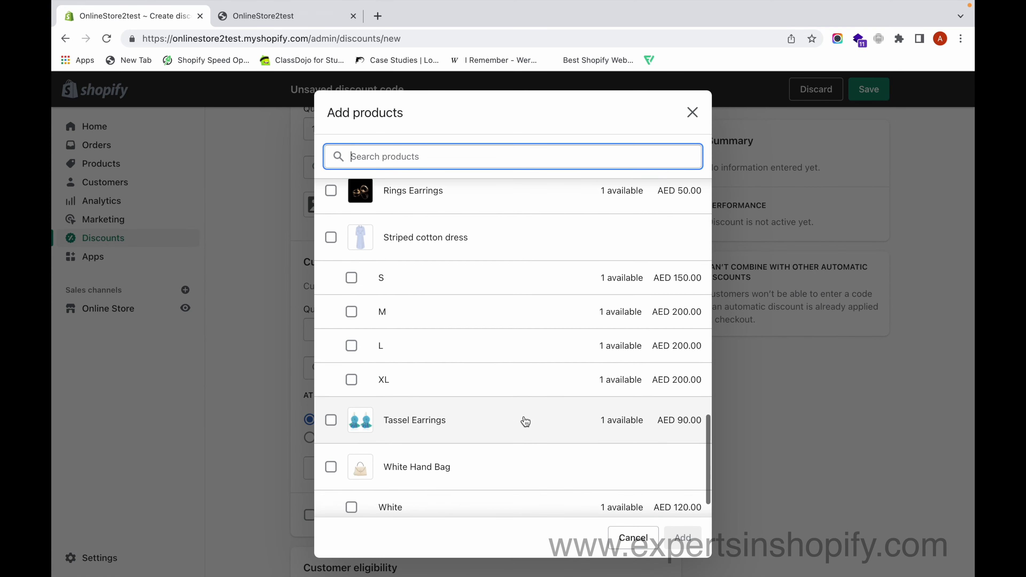
left_click(513, 420)
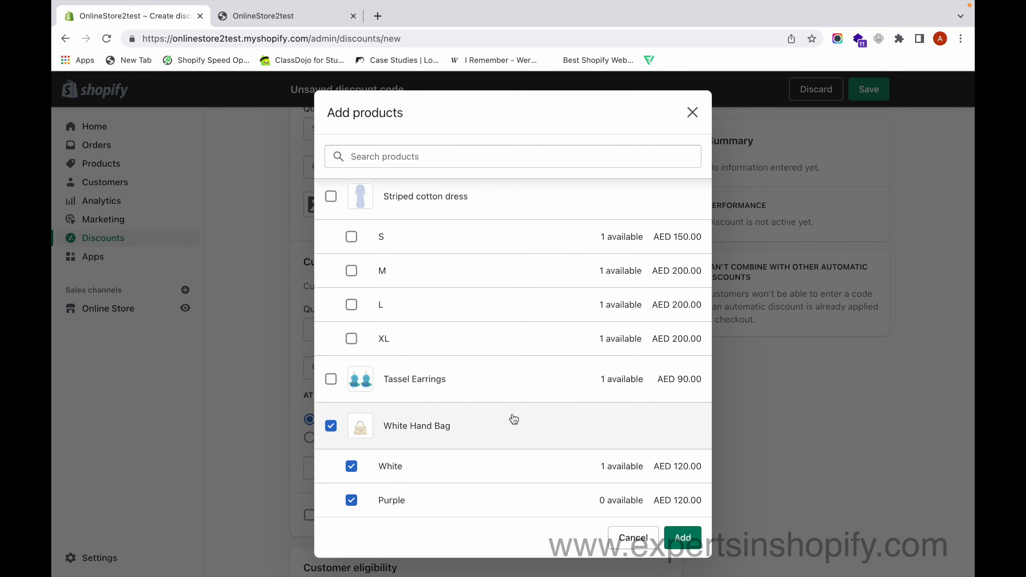
left_click(682, 538)
Switch the Customer gets items to Specific collections and add the Bags collection.
scroll(649, 438, "up", 2)
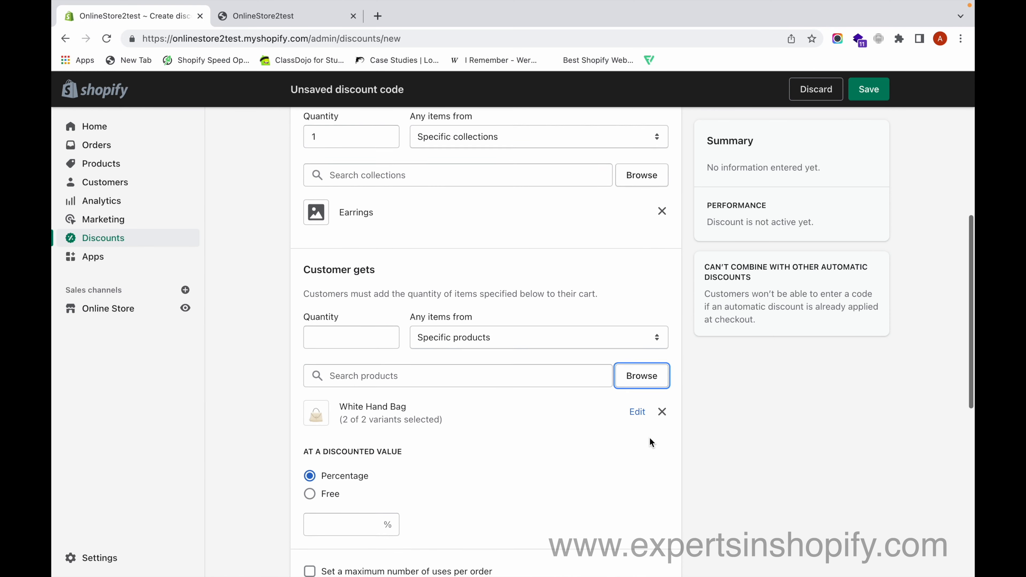
left_click(637, 355)
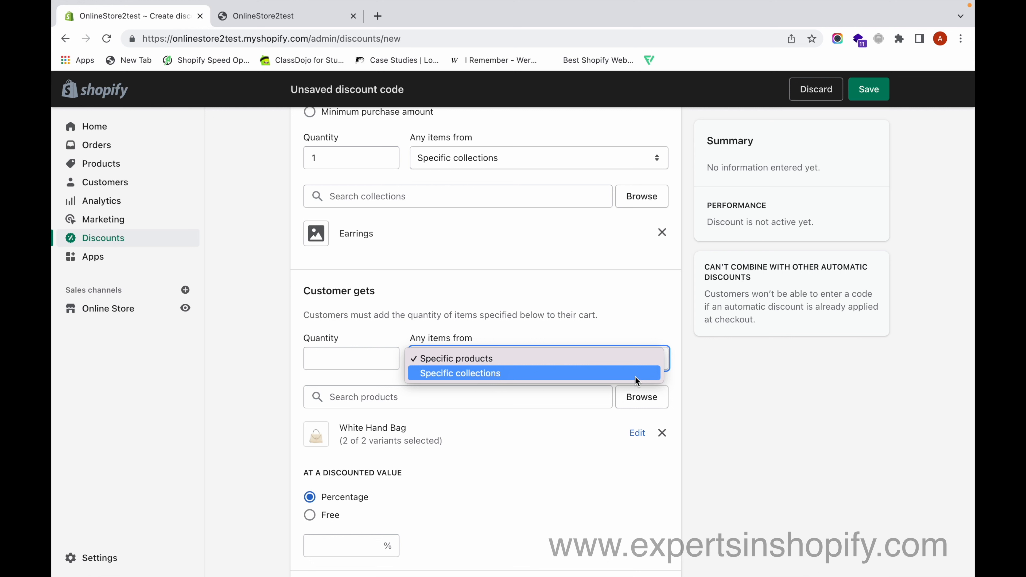
left_click(635, 374)
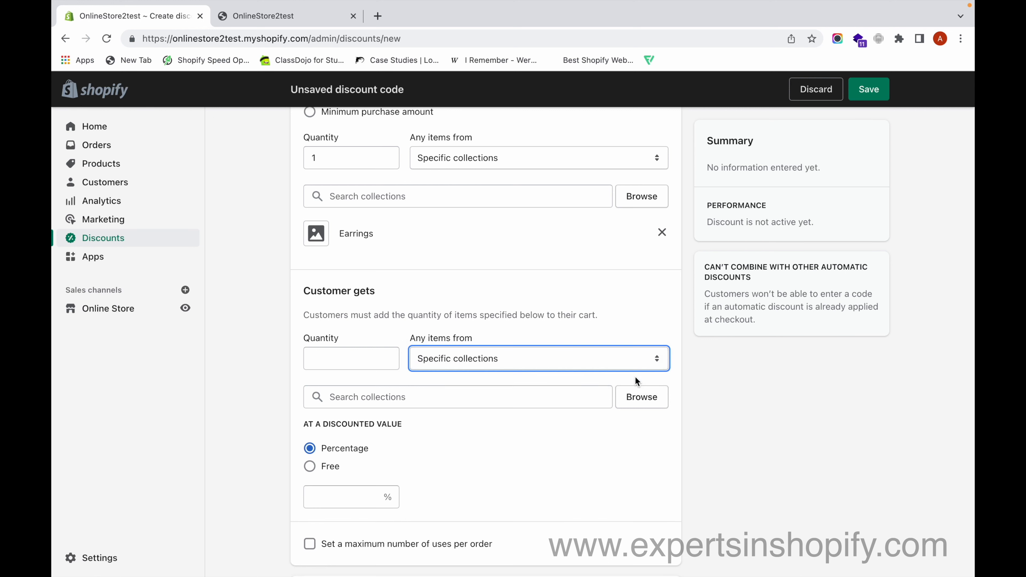
left_click(655, 398)
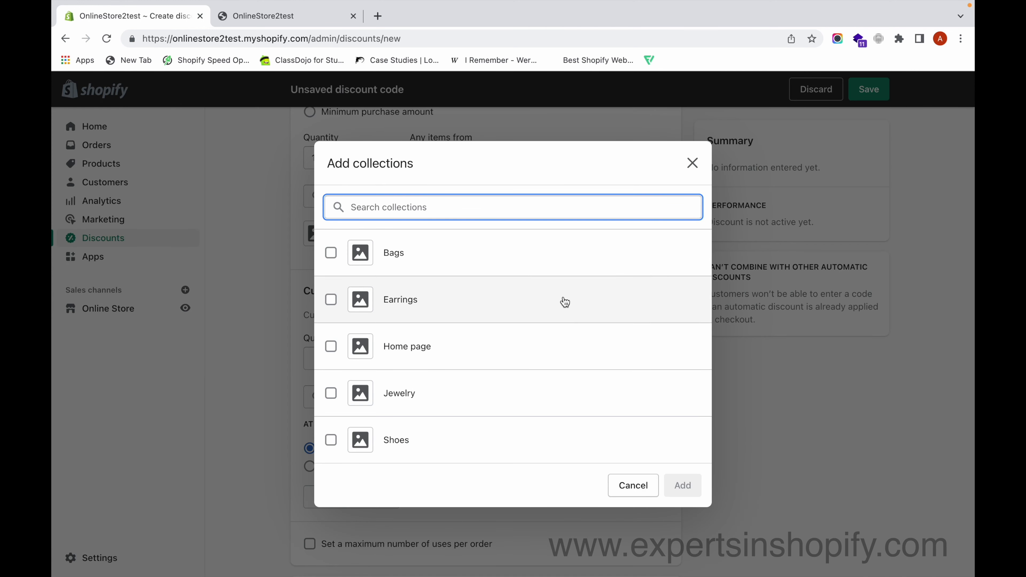
left_click(566, 255)
left_click(683, 485)
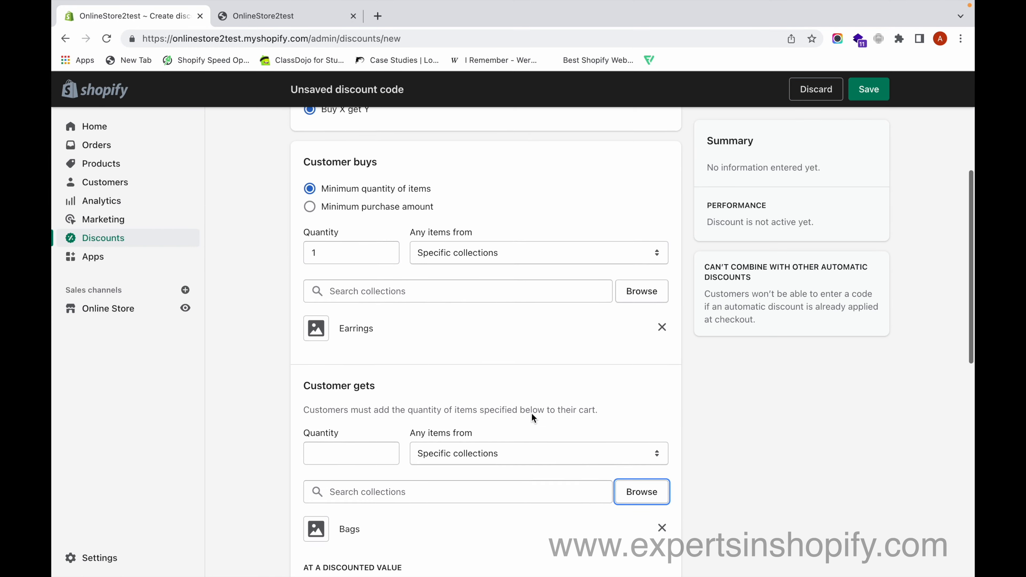
Try the Free option for the Customer gets discounted value, and return to Percentage.
scroll(532, 412, "up", 1)
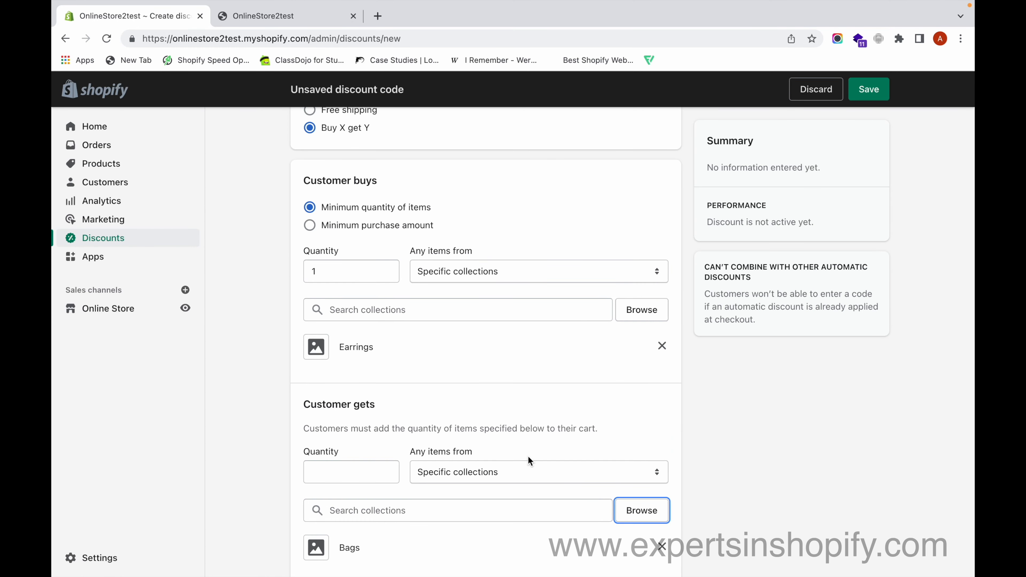
scroll(528, 457, "down", 3)
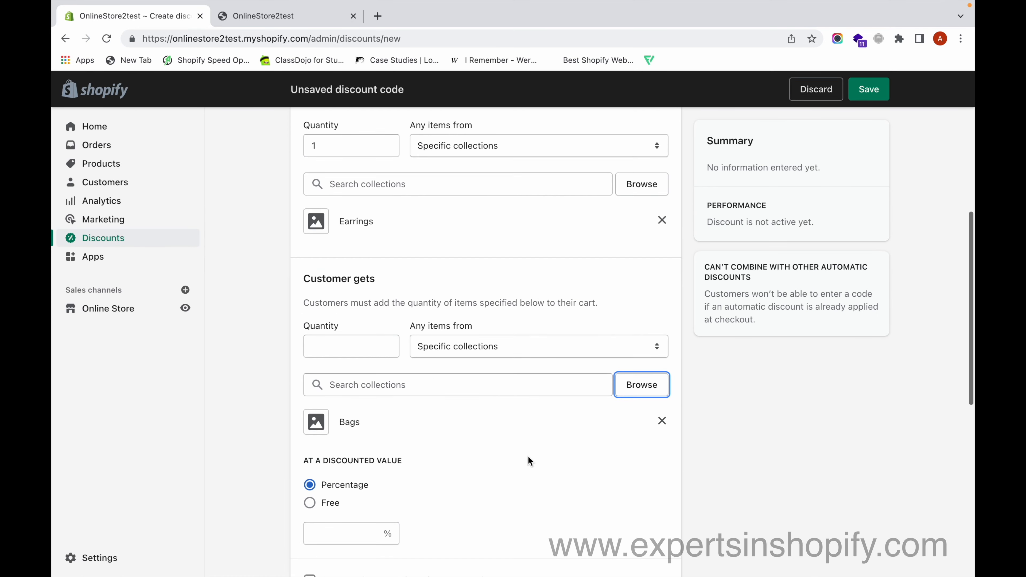
scroll(528, 457, "down", 4)
scroll(528, 462, "down", 1)
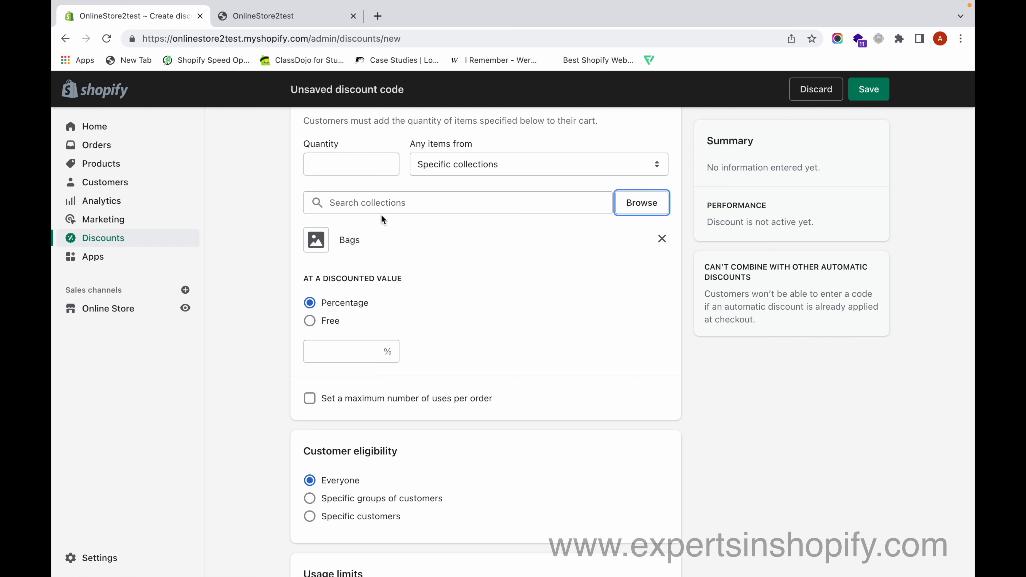
left_click(334, 323)
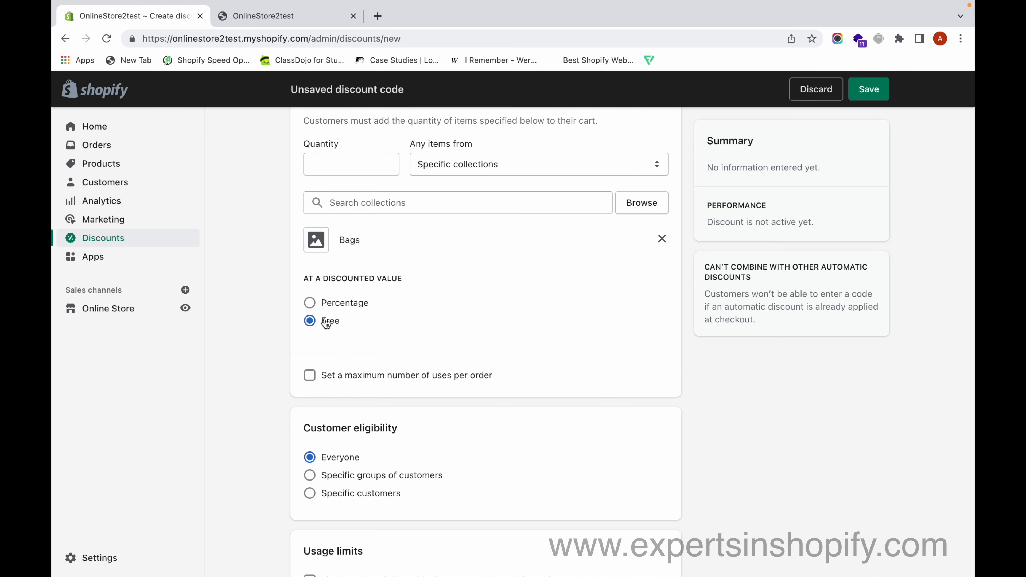
left_click(333, 304)
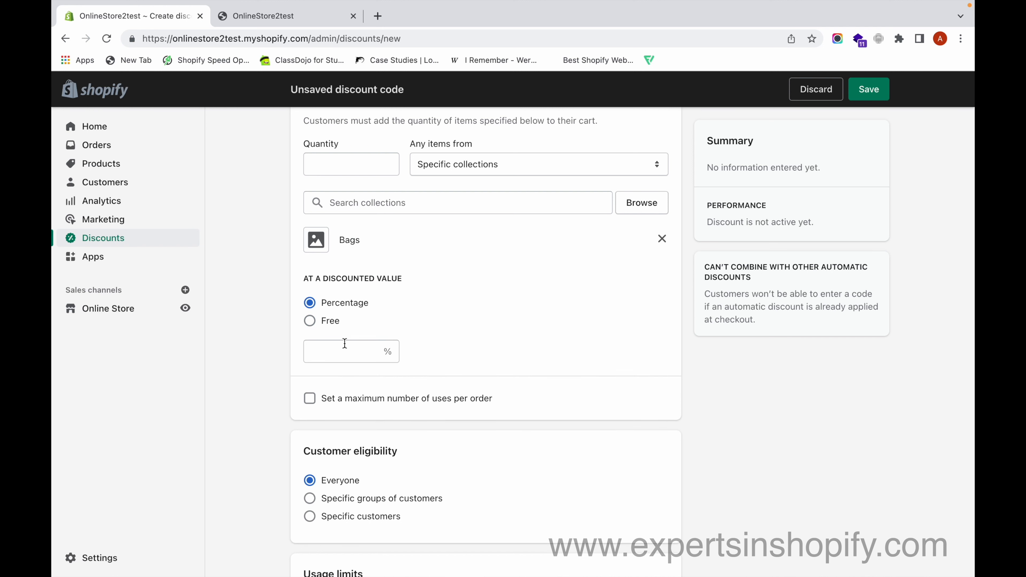
Set the Customer gets discounted value for the Bags collection to a percentage of 10%.
scroll(343, 338, "up", 8)
scroll(376, 351, "down", 5)
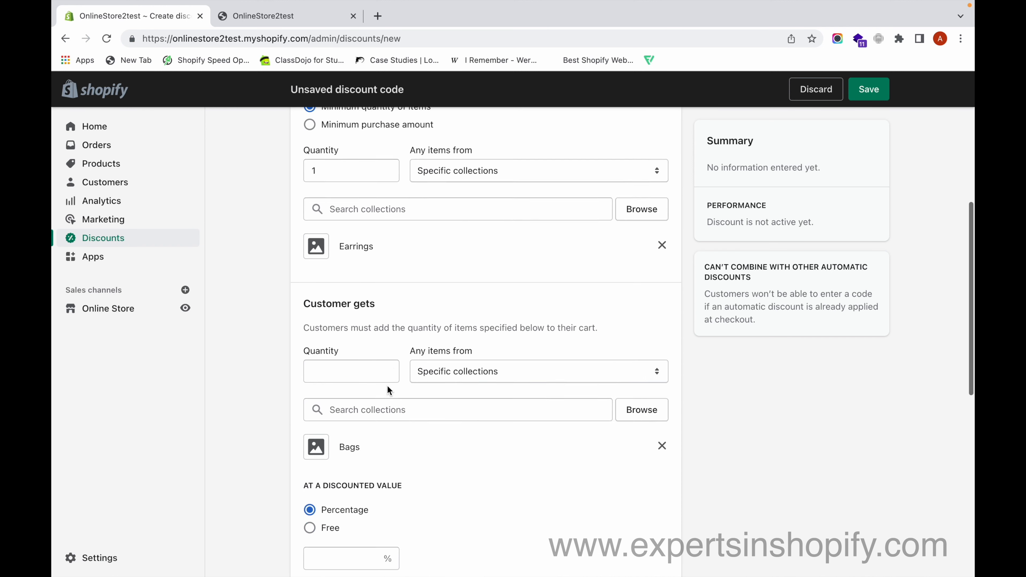
left_click(363, 512)
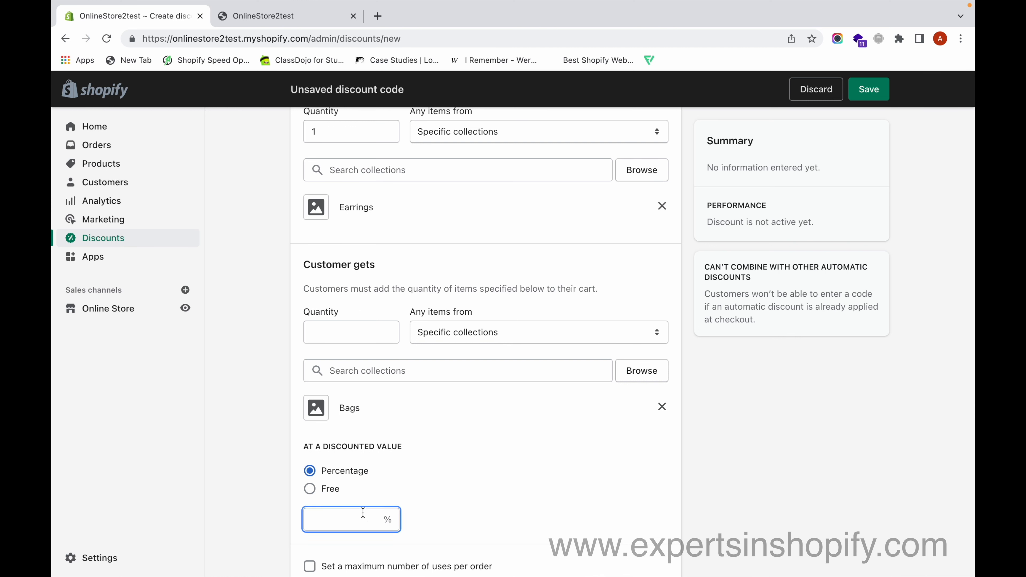
type("10")
left_click(513, 519)
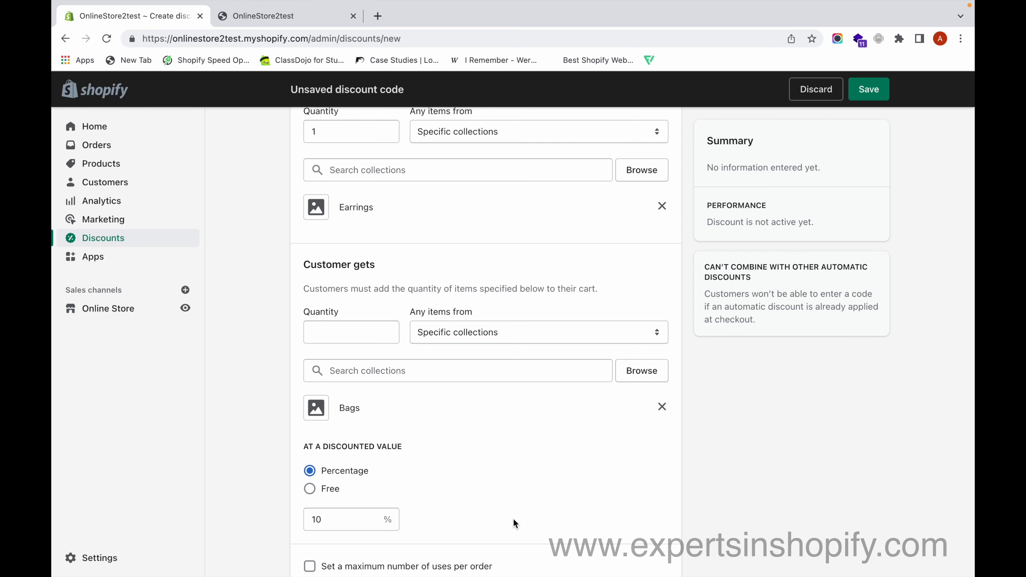
scroll(513, 519, "up", 5)
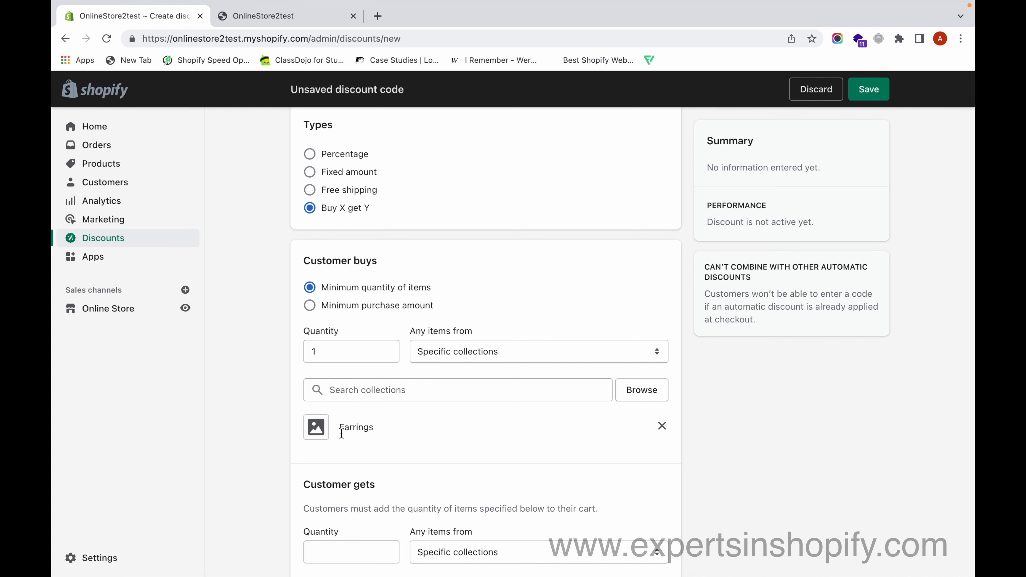
scroll(350, 429, "down", 1)
scroll(349, 430, "down", 7)
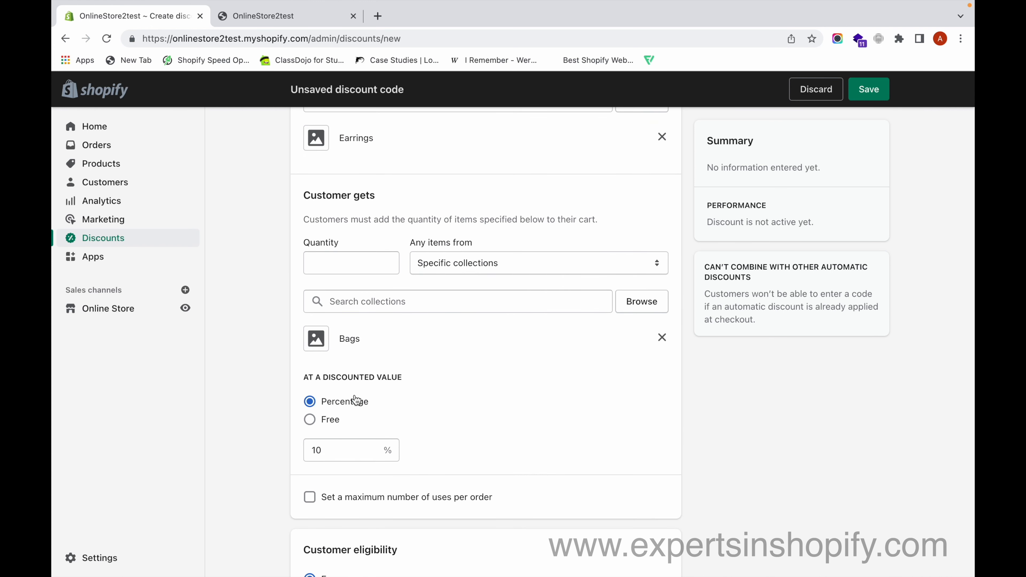
left_click(351, 450)
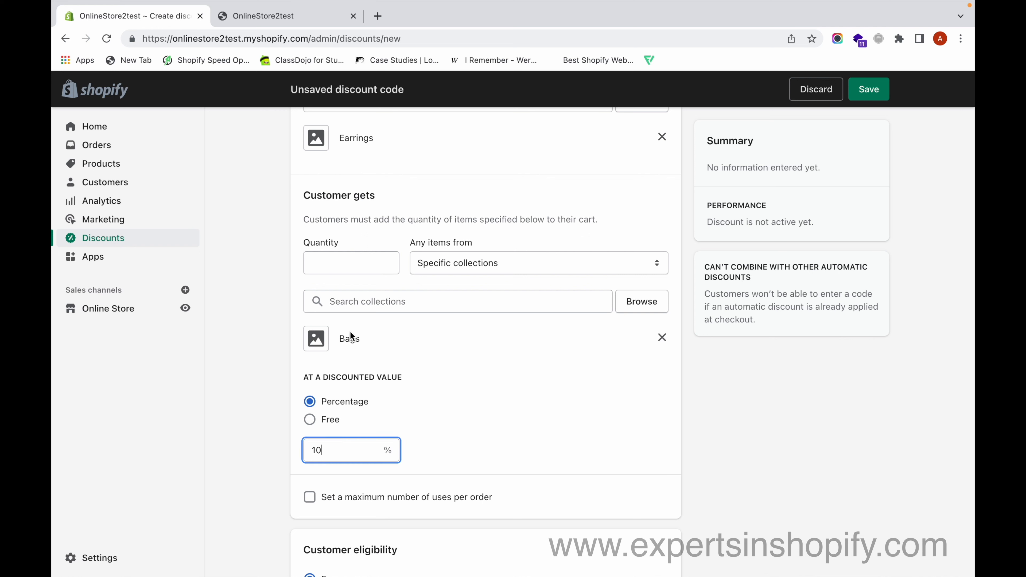
left_click(339, 340)
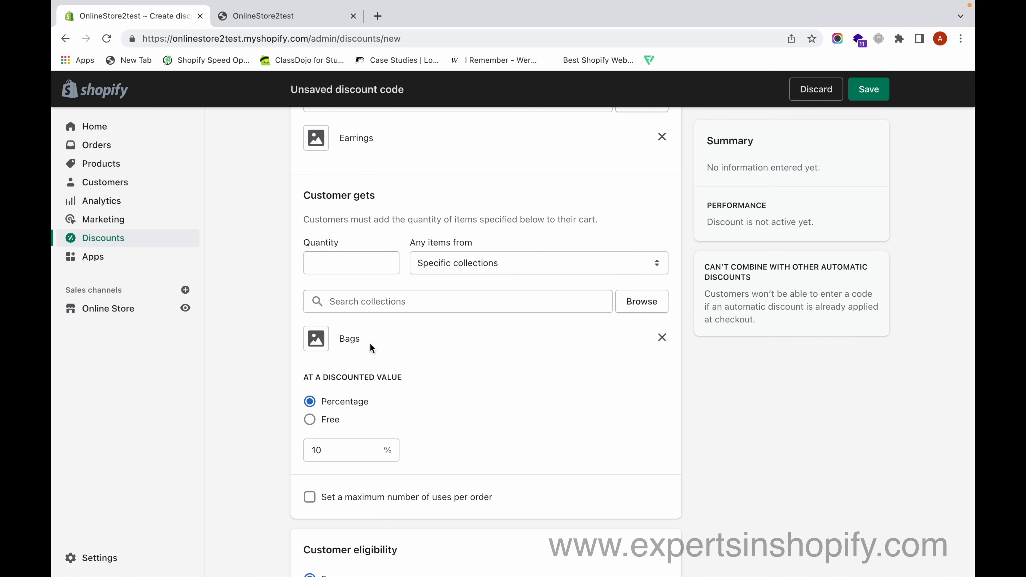
Switch the Customer gets discounted value for the Bags collection to Free.
left_click(328, 422)
scroll(329, 425, "up", 8)
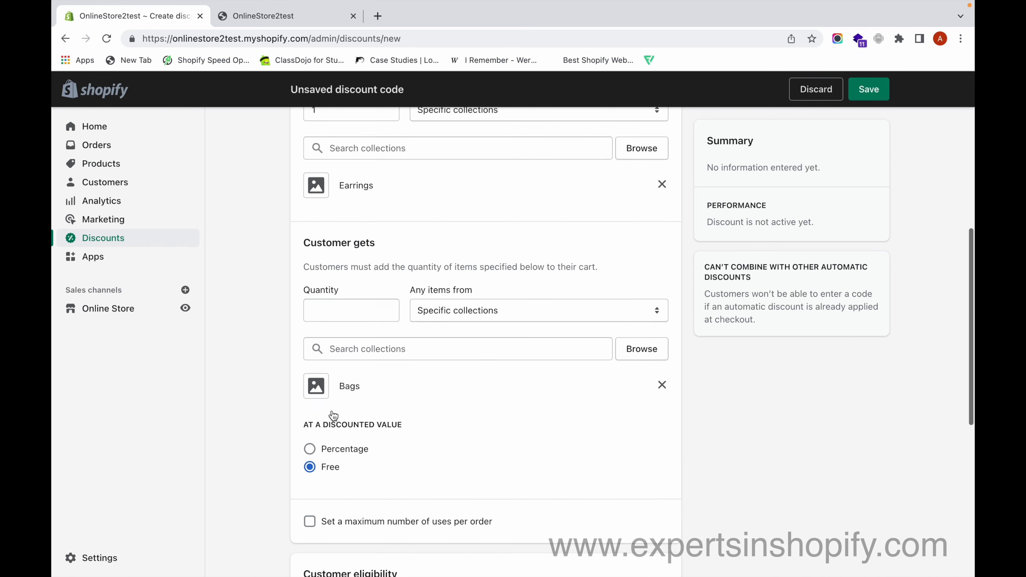
scroll(382, 434, "down", 8)
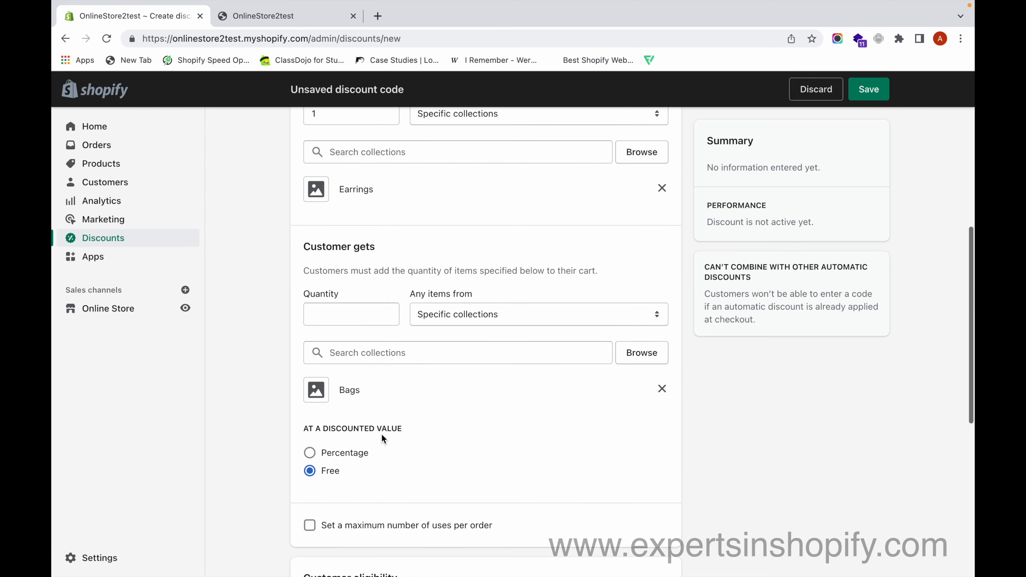
scroll(362, 273, "up", 2)
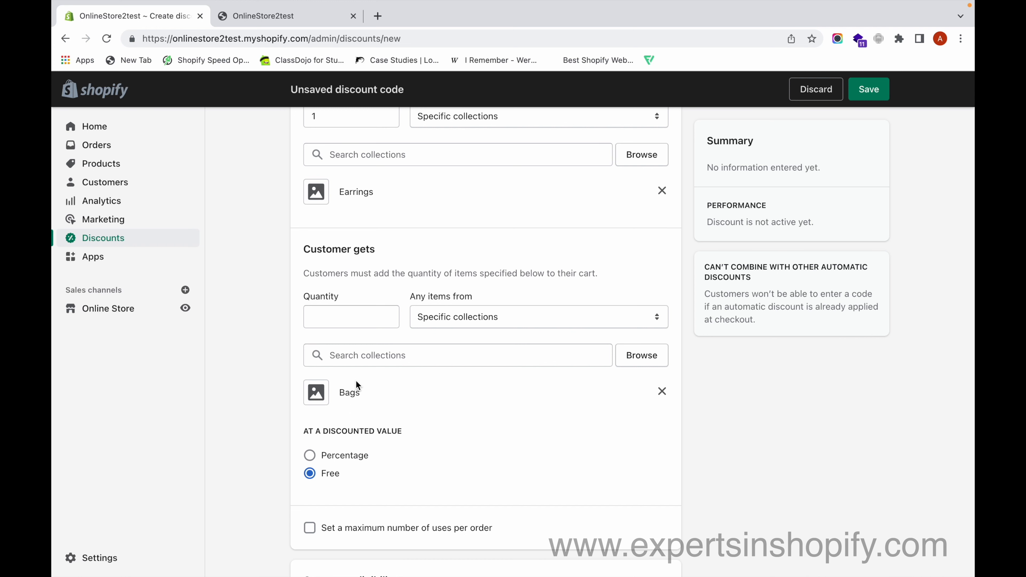
scroll(356, 381, "down", 2)
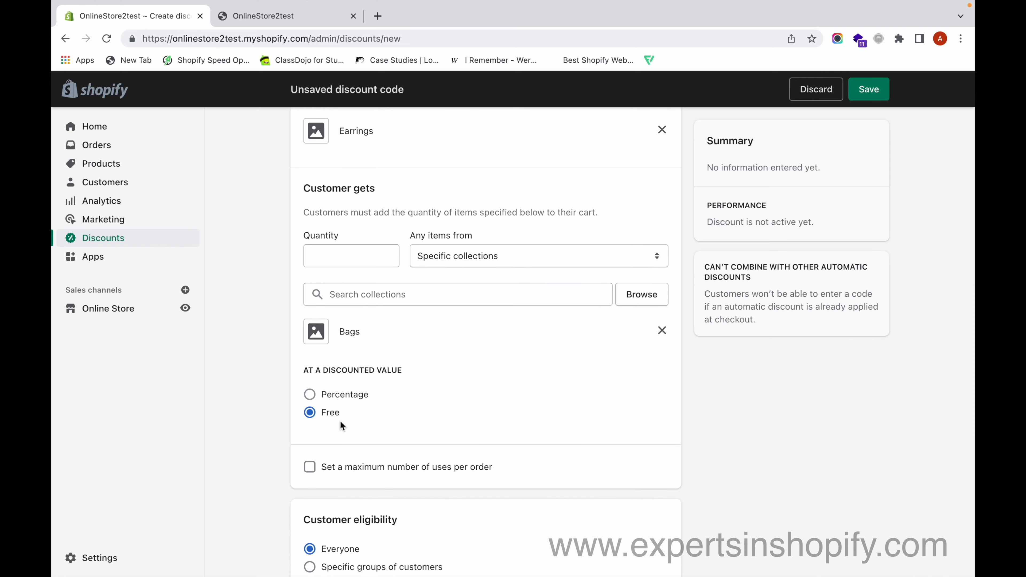
scroll(341, 409, "down", 2)
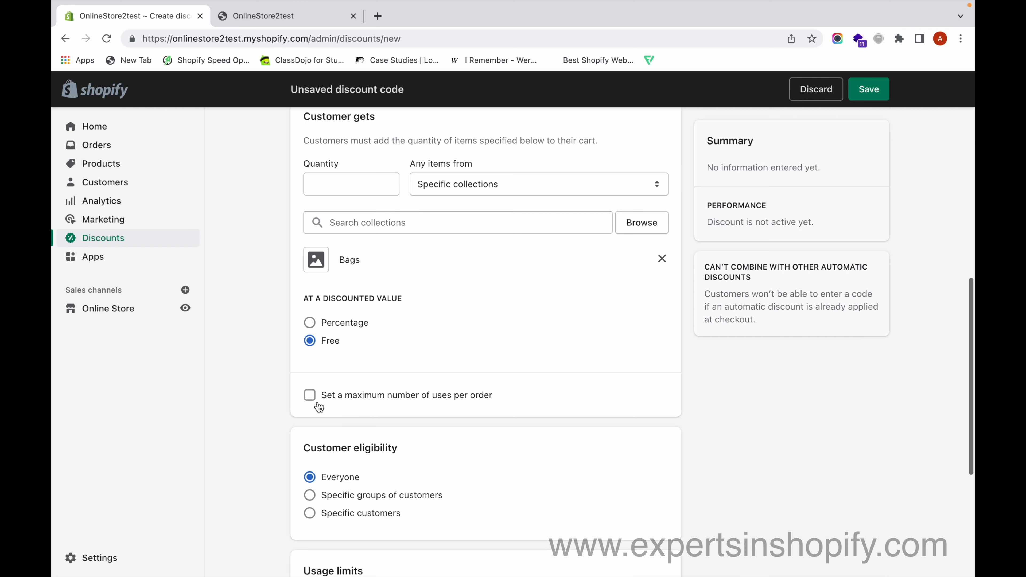